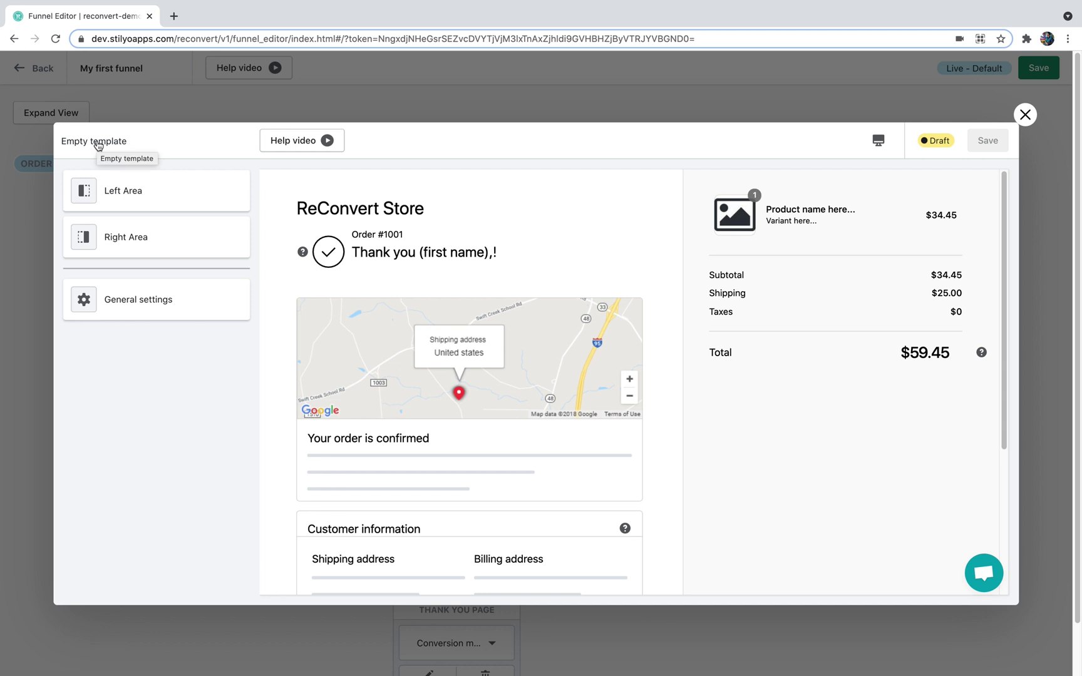
Replace the 'Empty template' title with 'My first thank you page'.
click(98, 142)
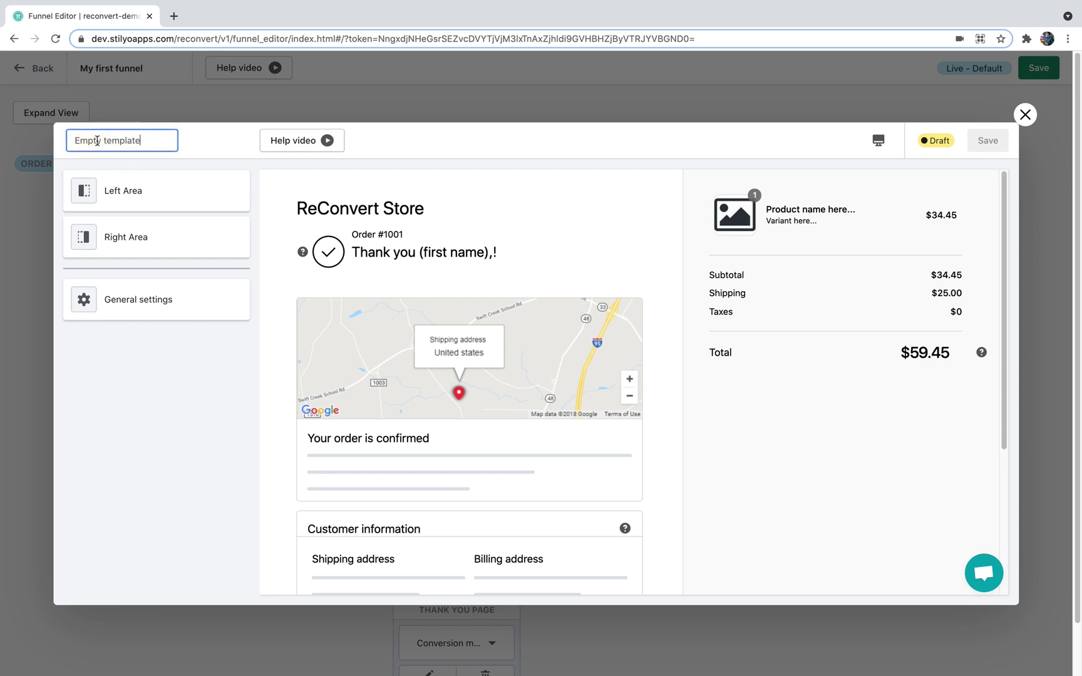
key(super+a)
text(My first thank you page)
key(Return)
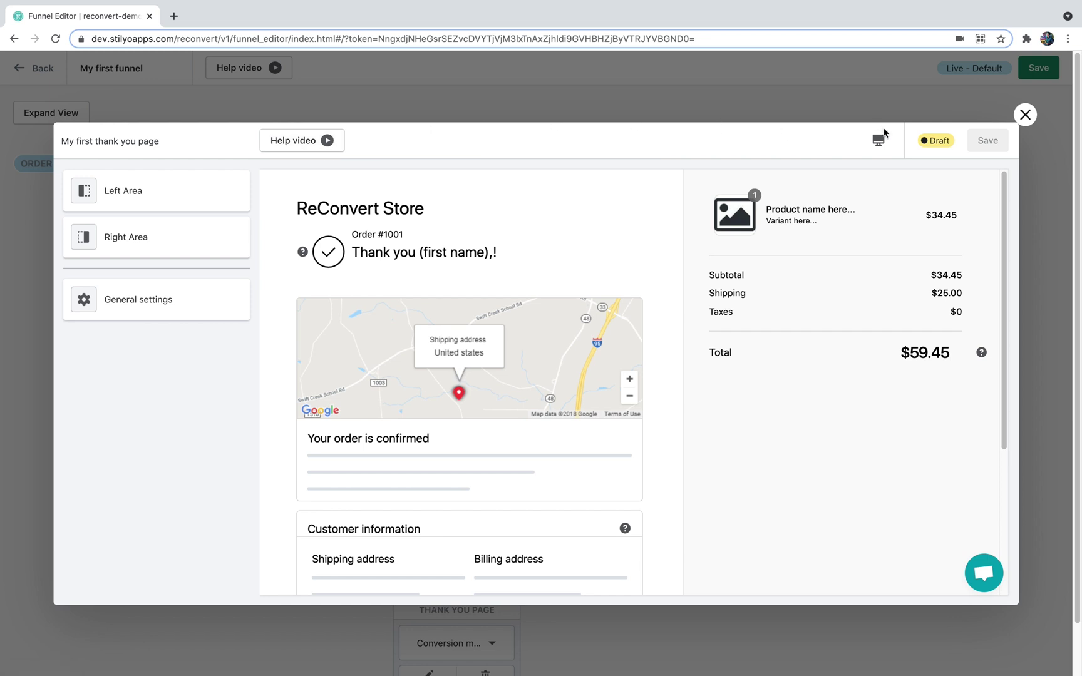
click(879, 140)
click(883, 177)
scroll(658, 295, down, 3)
scroll(659, 301, up, 3)
click(888, 202)
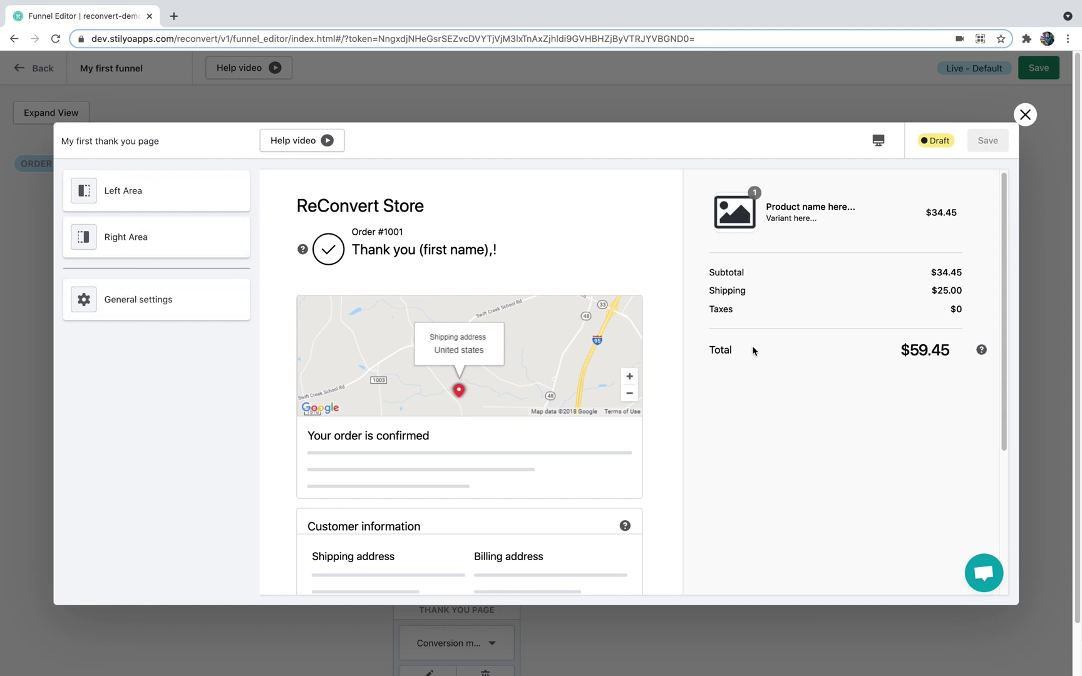
click(980, 570)
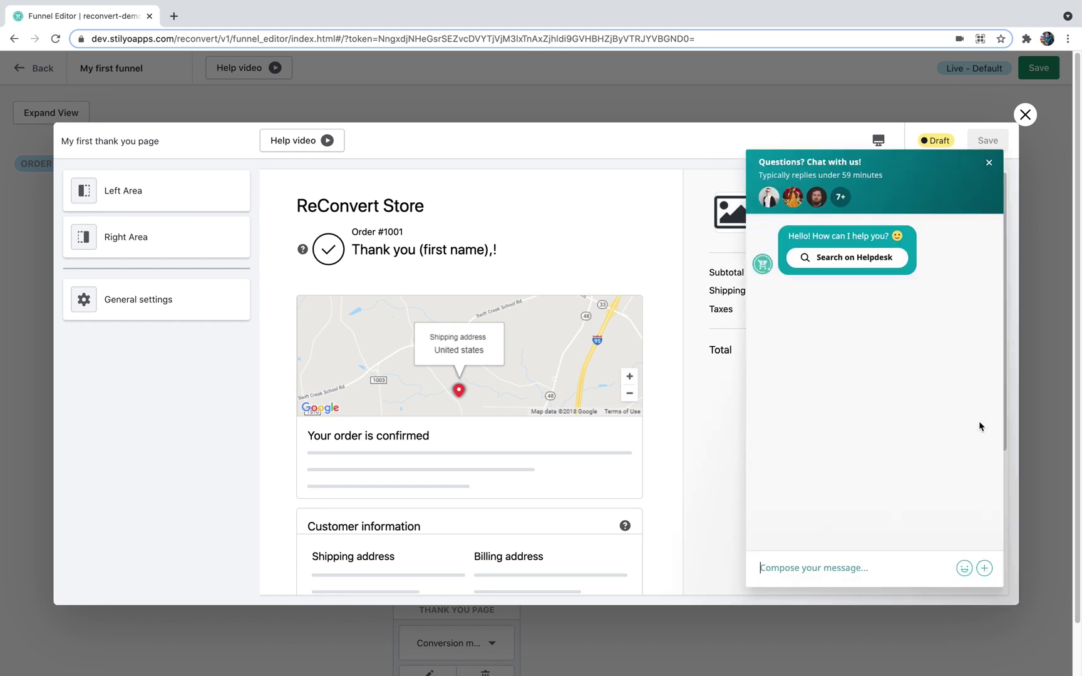
click(989, 163)
scroll(567, 219, down, 5)
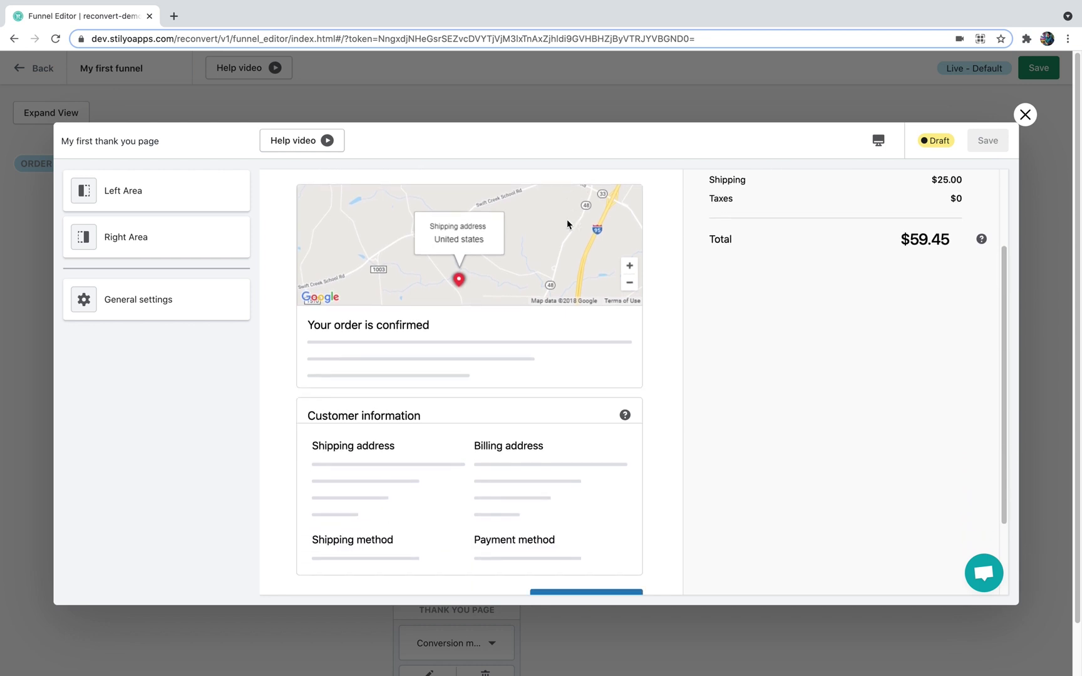
scroll(568, 224, up, 3)
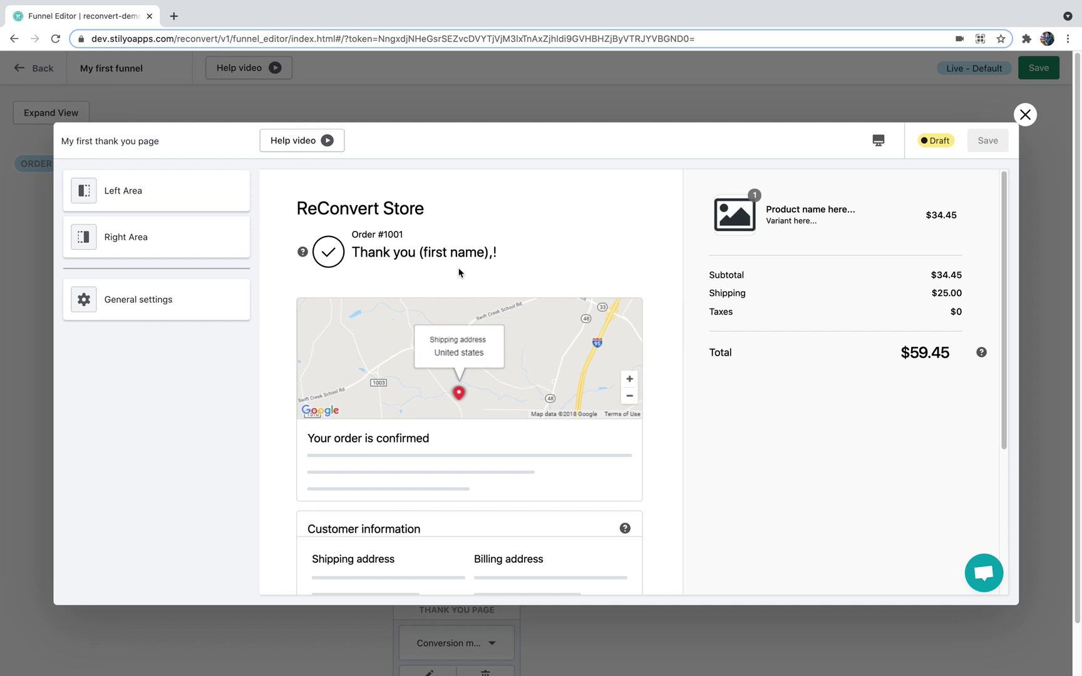
Review the sections in the page's Left Area, then return to the page areas.
click(132, 191)
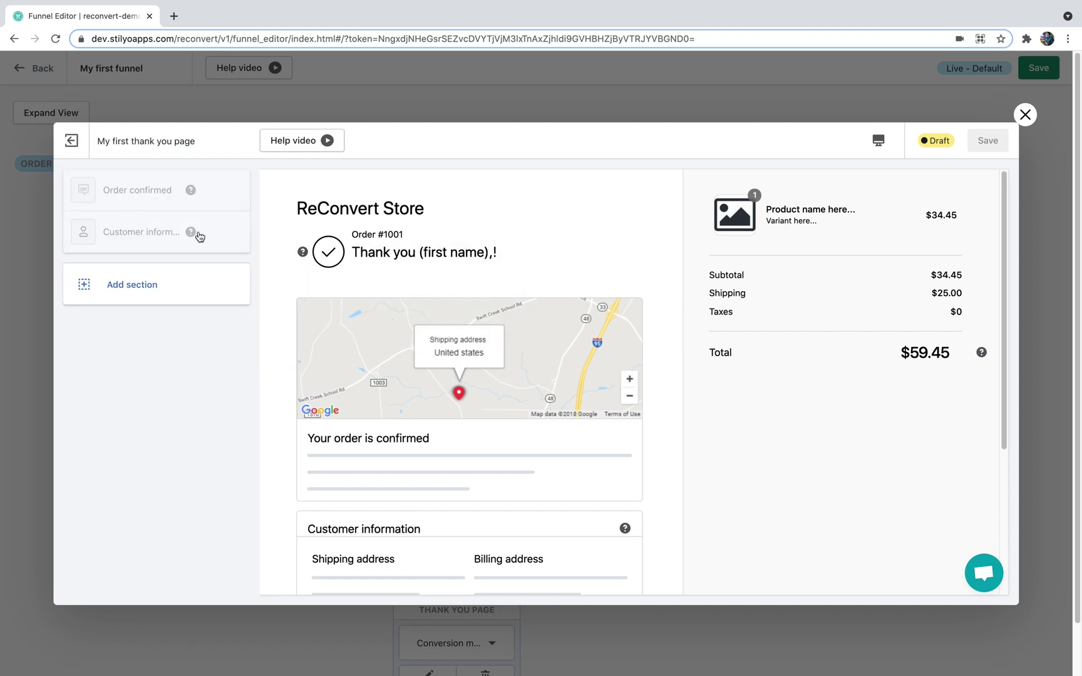
mouse_move(201, 233)
scroll(524, 353, down, 4)
scroll(464, 408, up, 1)
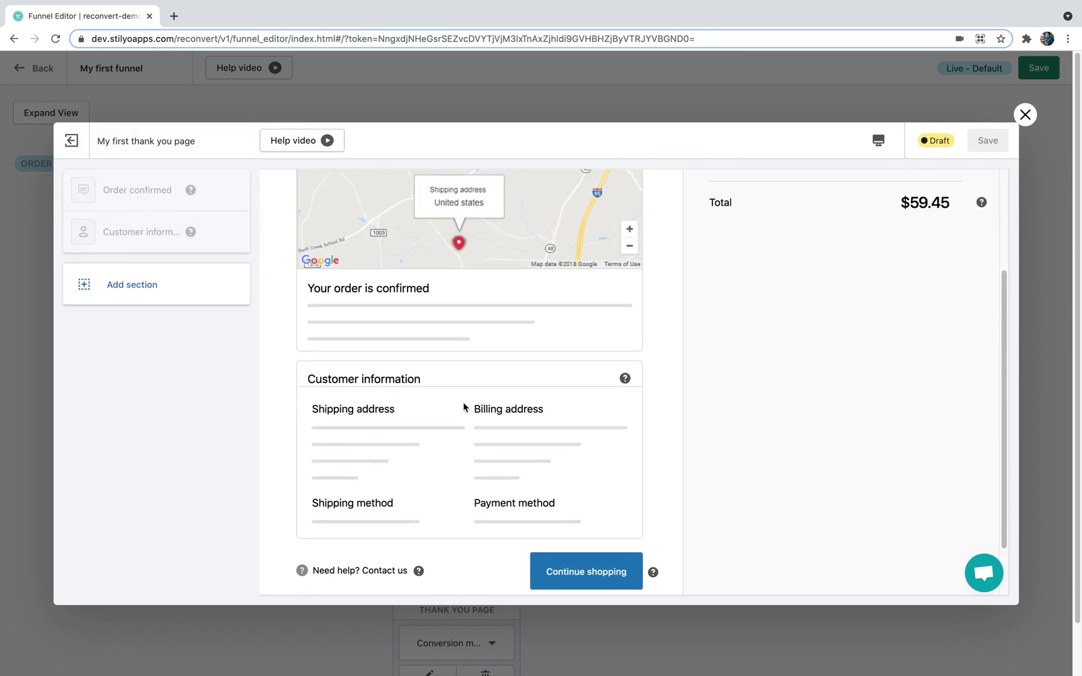
scroll(420, 478, up, 2)
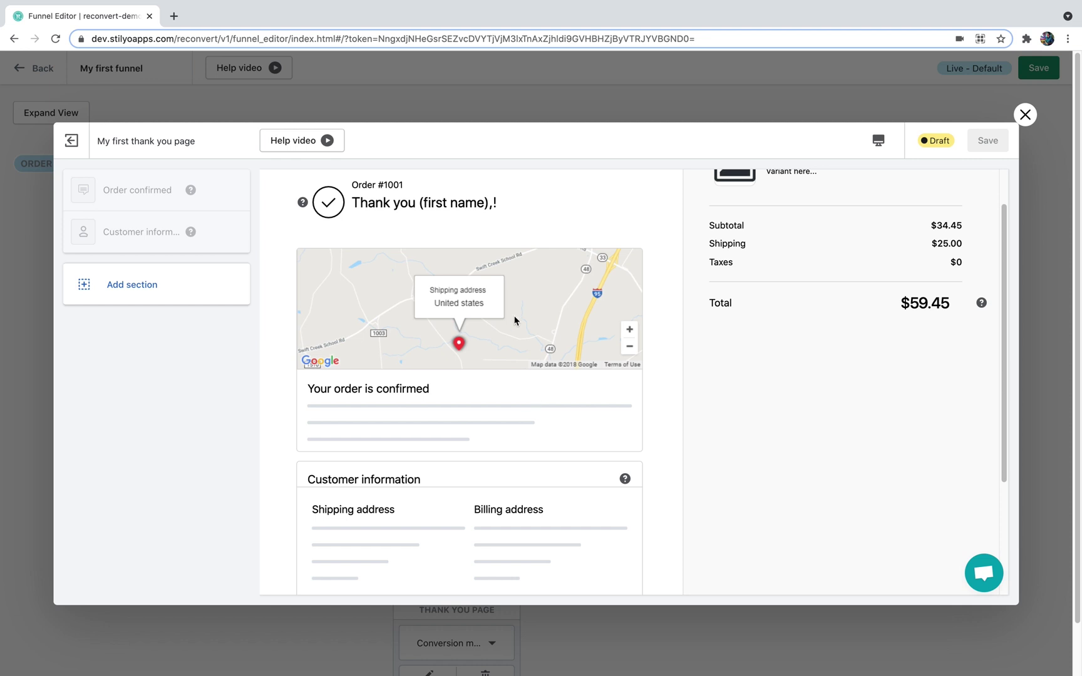
scroll(499, 318, up, 1)
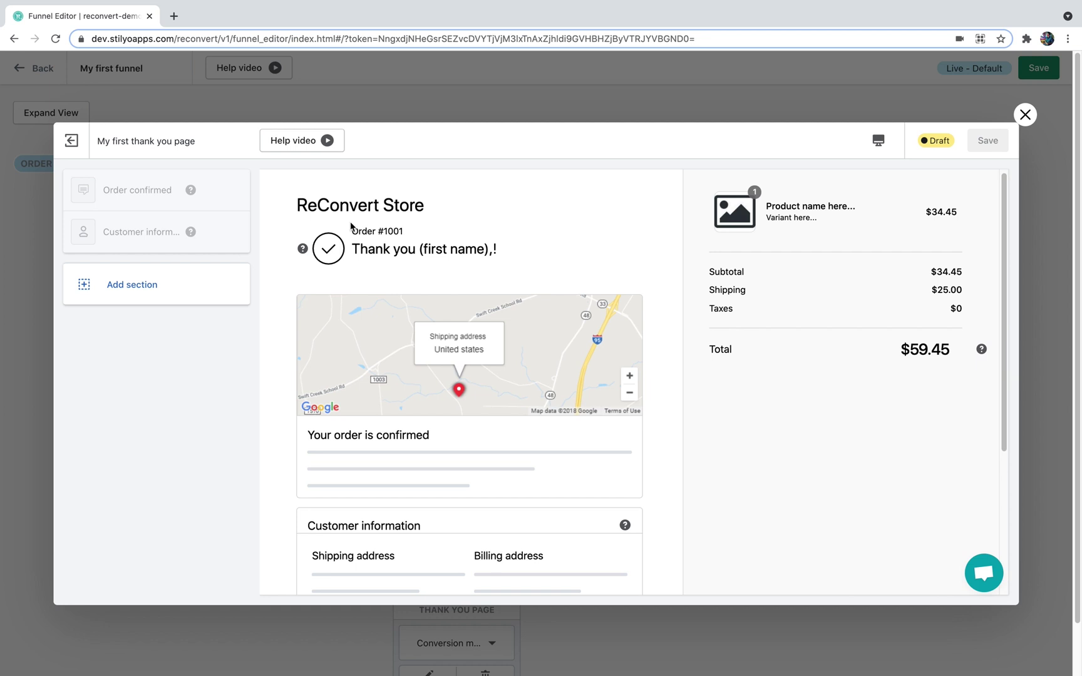
click(71, 140)
Show the Right Area's sections, which hold only the Order summary.
click(151, 239)
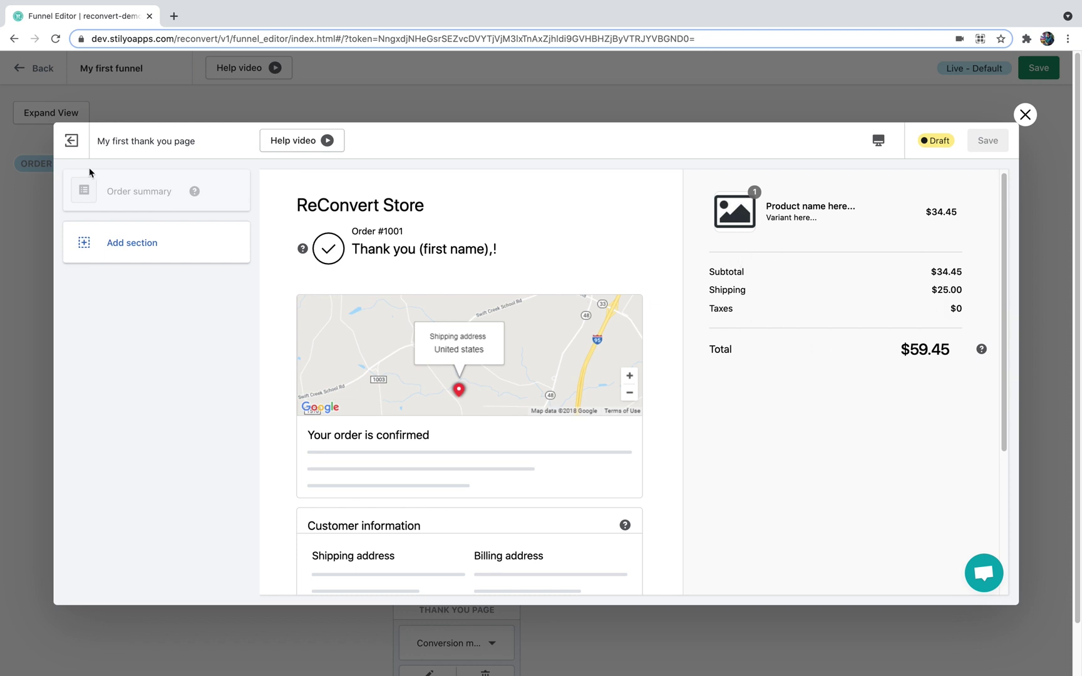
click(70, 141)
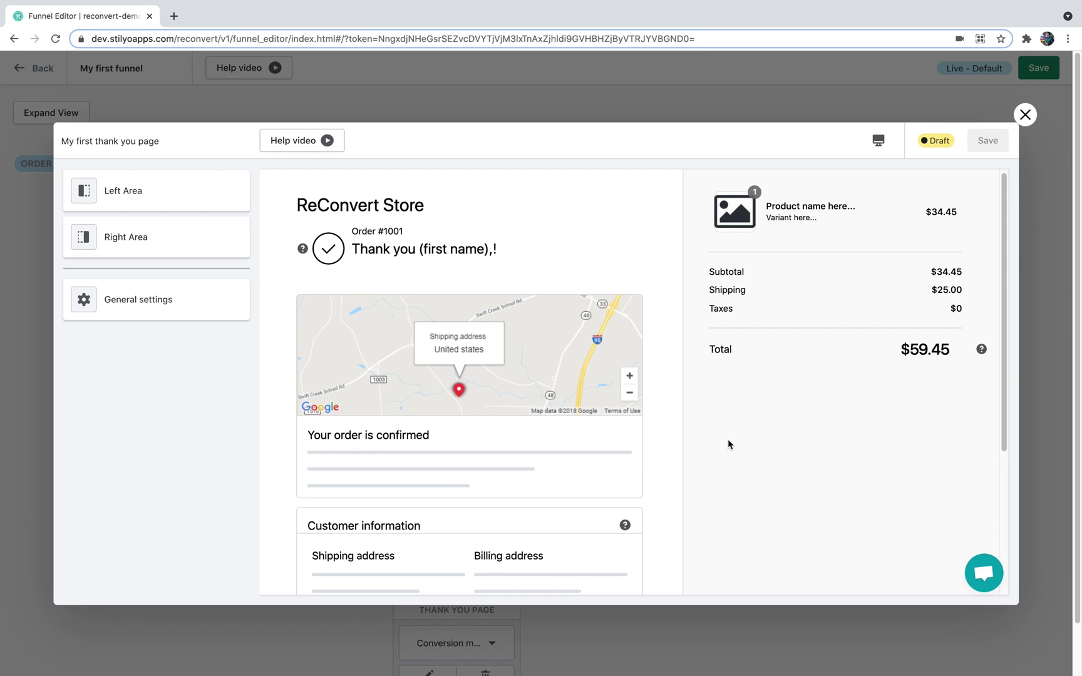
click(201, 229)
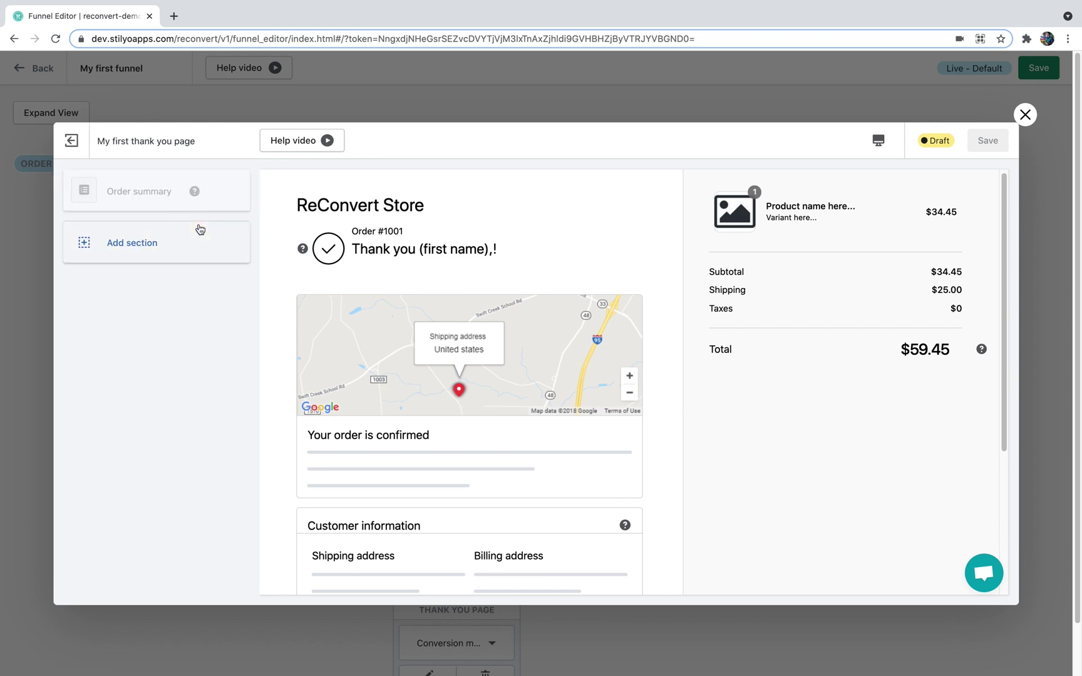
Browse addable section types, previewing Birthday collector widget and Call to action.
click(134, 241)
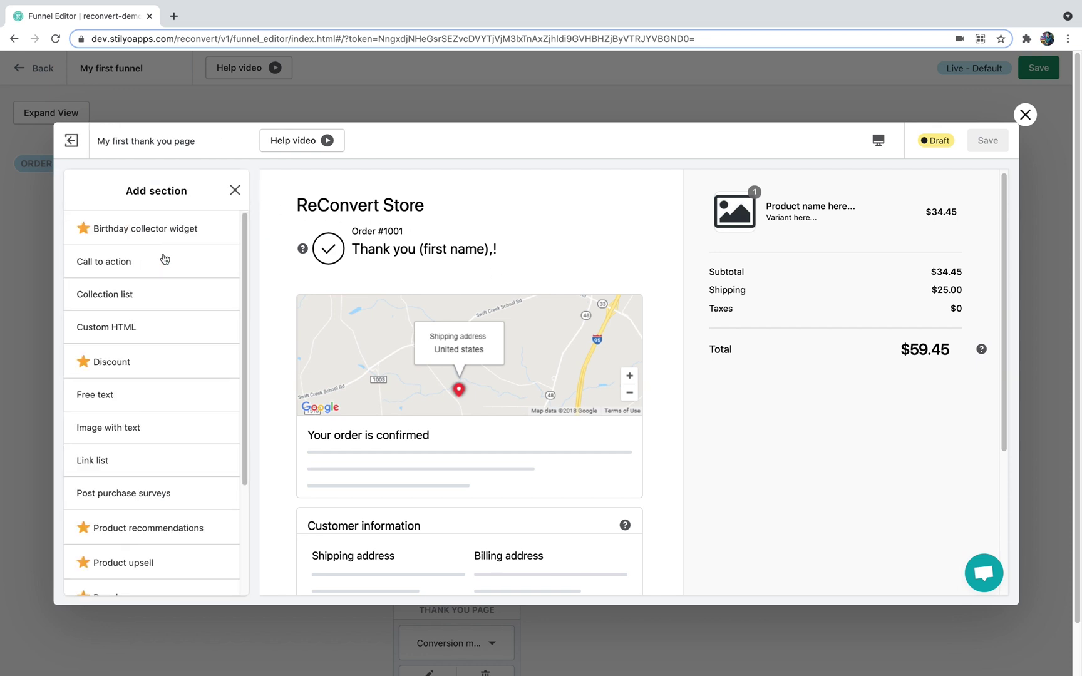
scroll(164, 260, down, 2)
scroll(164, 259, down, 3)
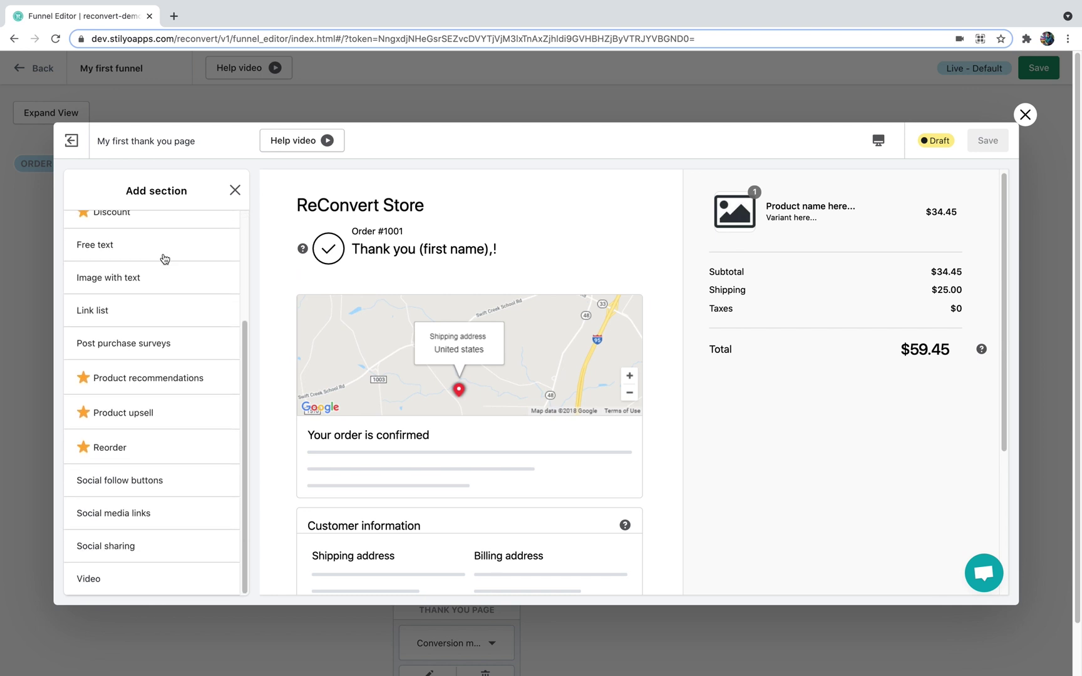
scroll(163, 258, up, 4)
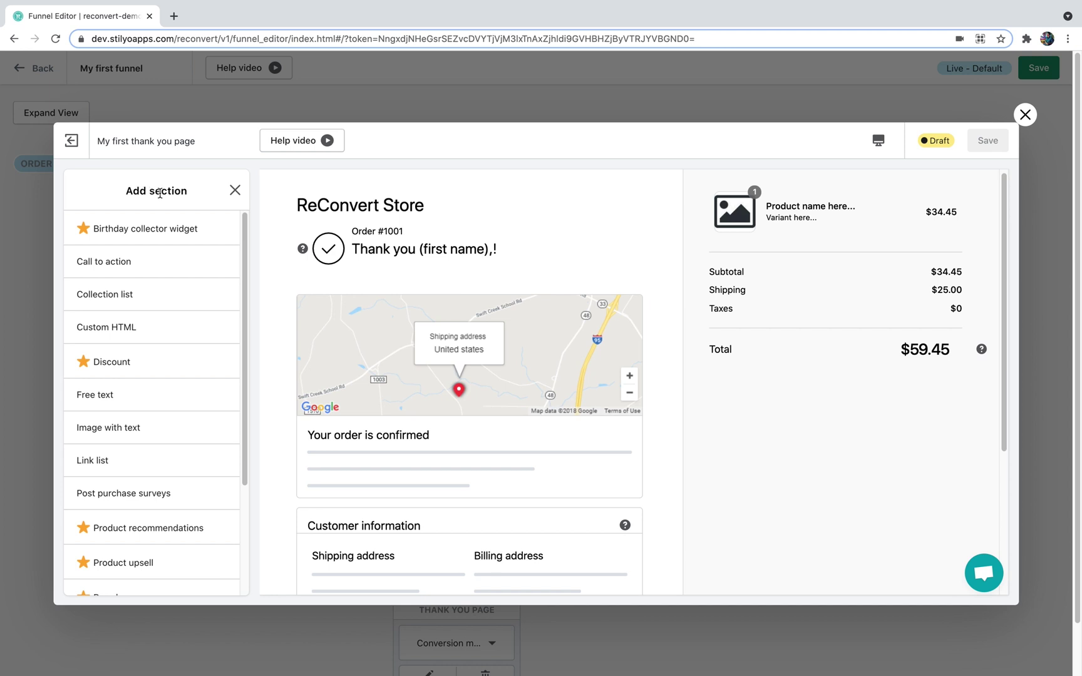
click(124, 231)
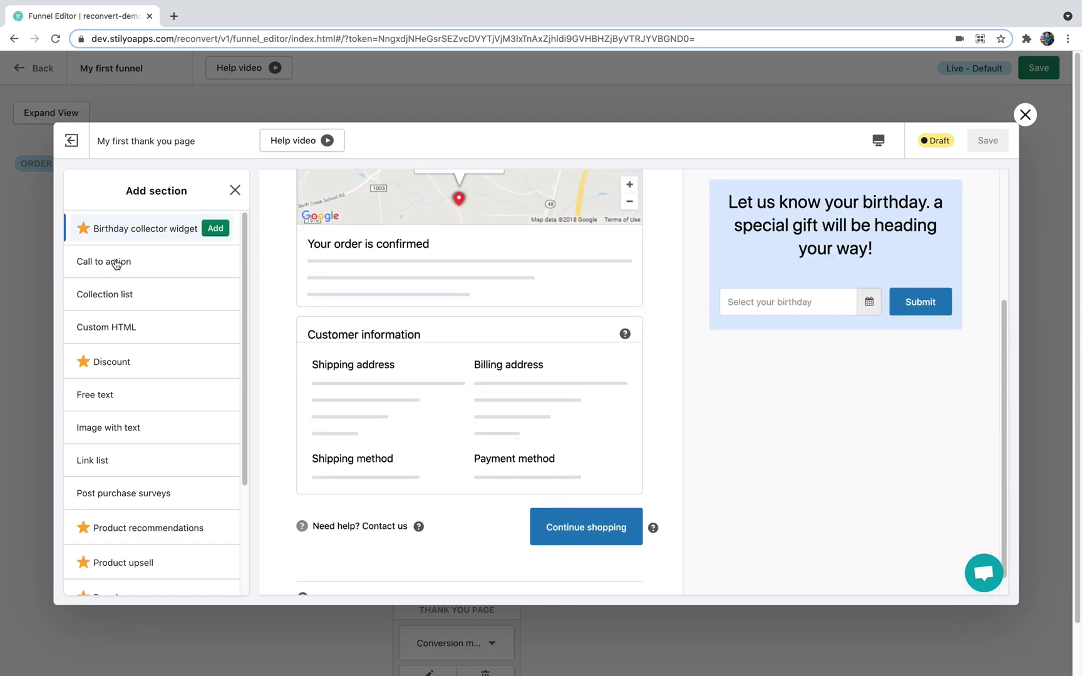
click(116, 263)
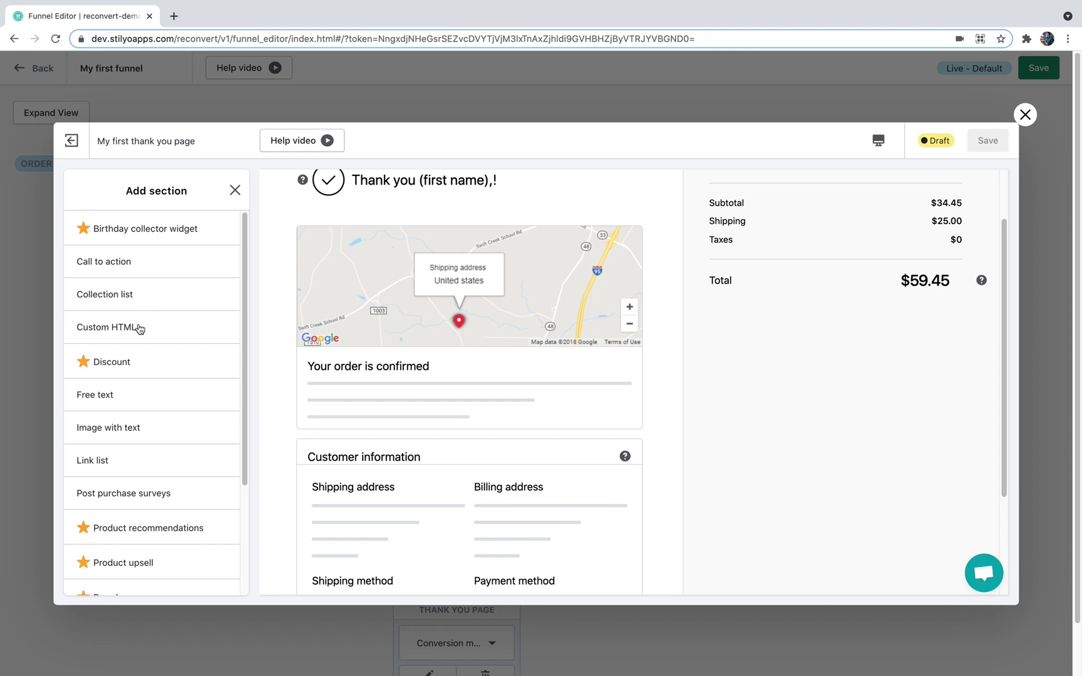
scroll(139, 329, down, 1)
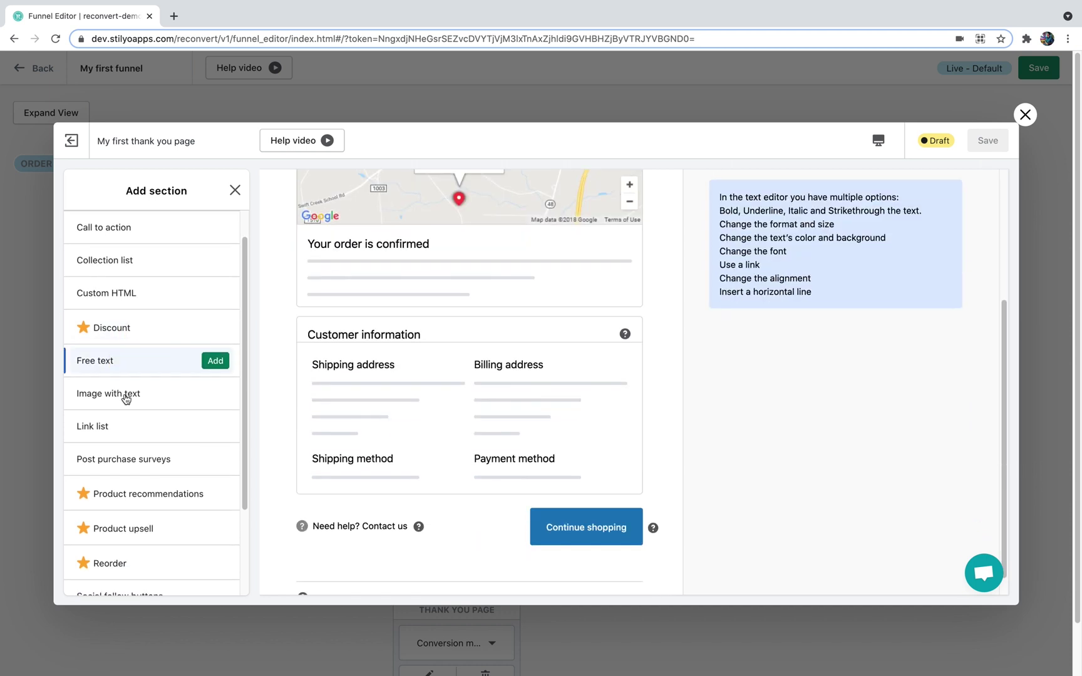
Preview Social follow buttons and Video, then add the Video section to the Right Area.
mouse_move(126, 398)
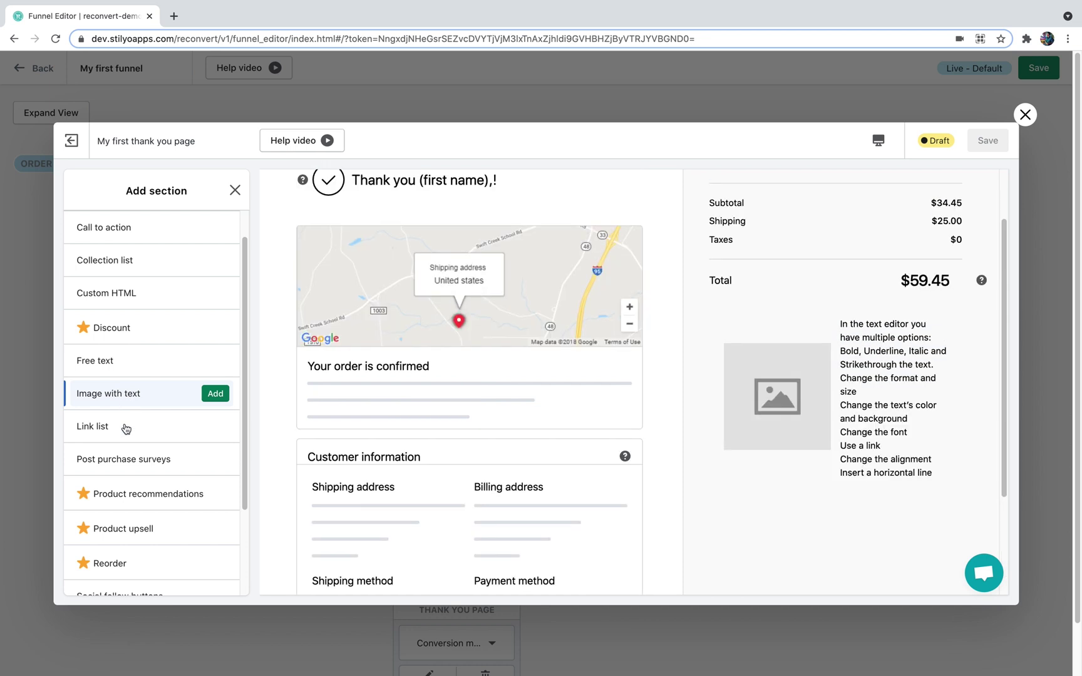
mouse_move(126, 429)
mouse_move(126, 460)
scroll(149, 456, down, 3)
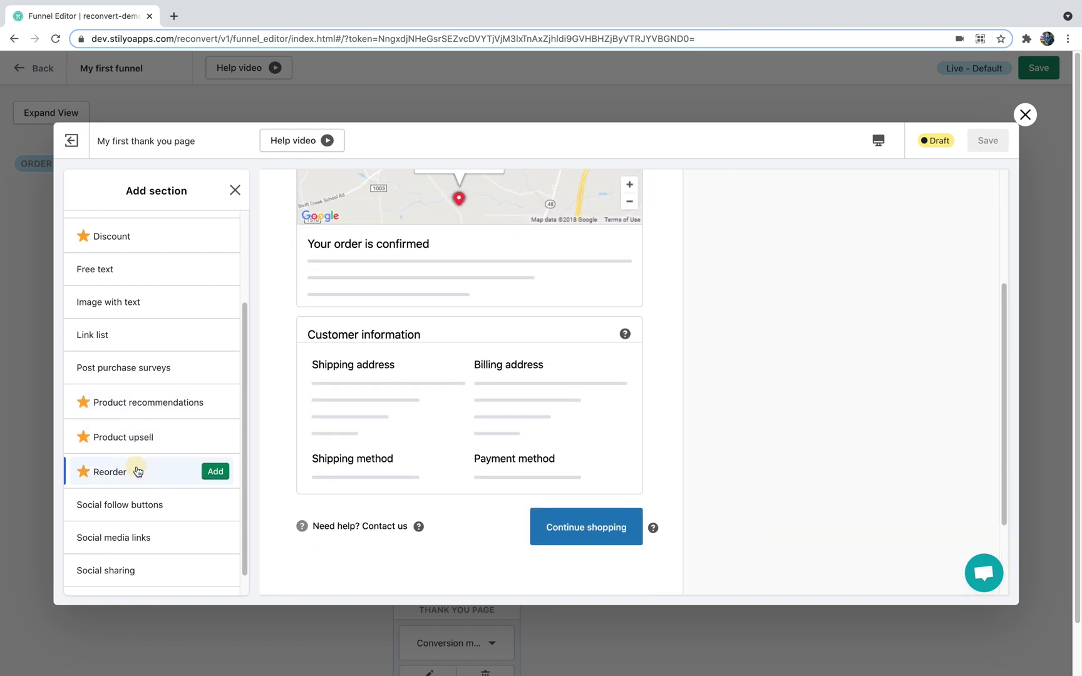
scroll(137, 471, down, 1)
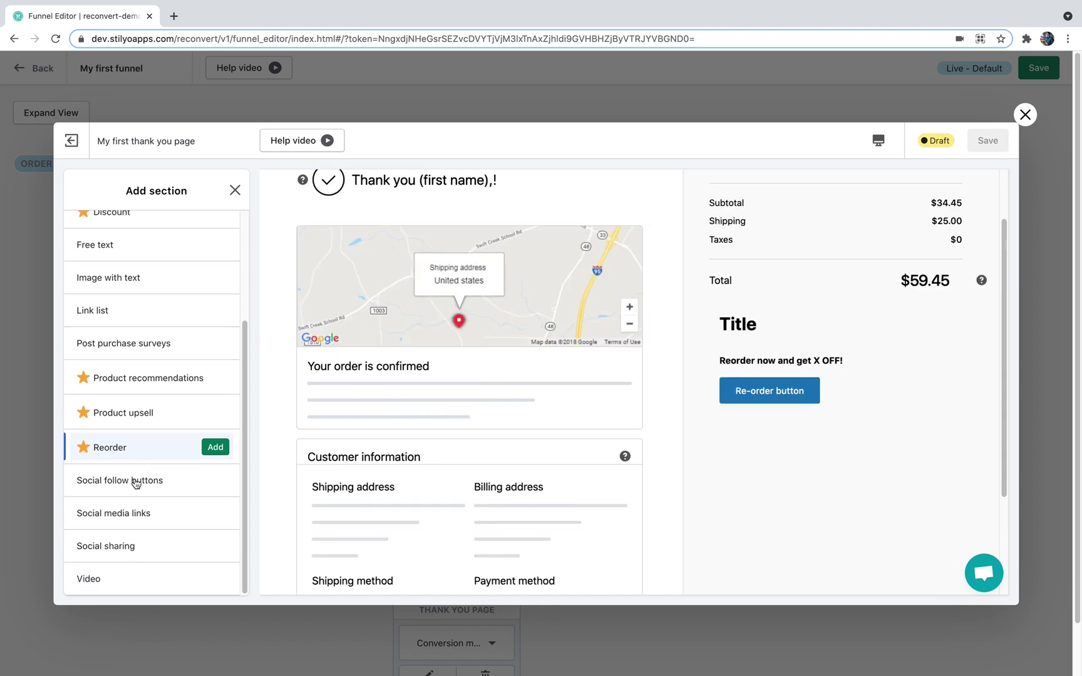
click(135, 481)
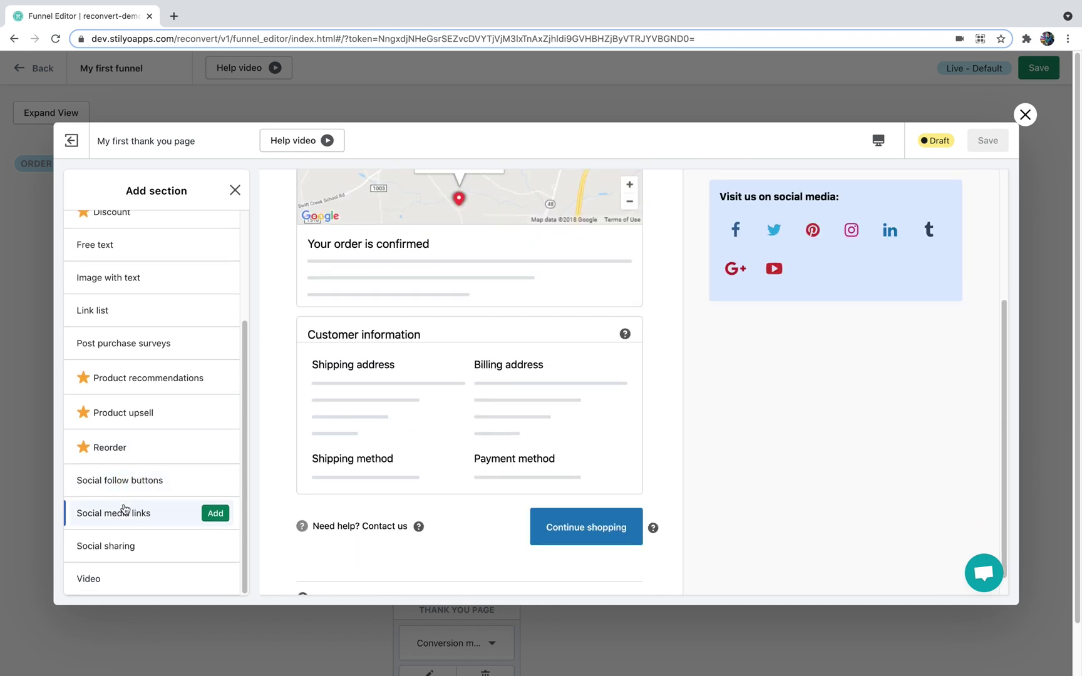
mouse_move(123, 550)
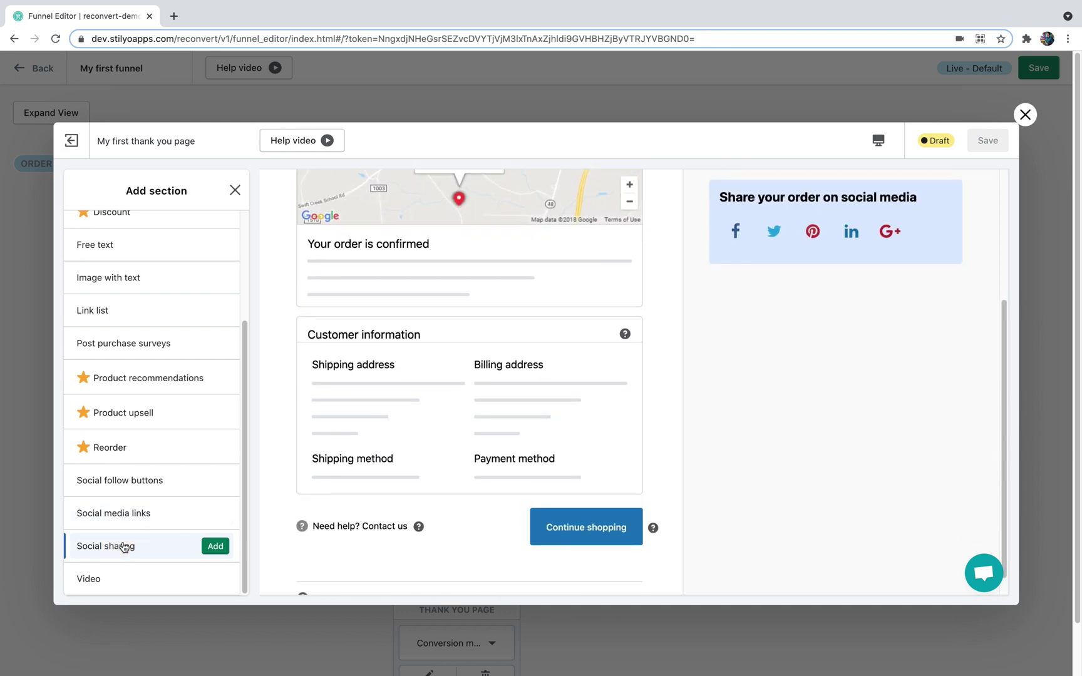
click(115, 579)
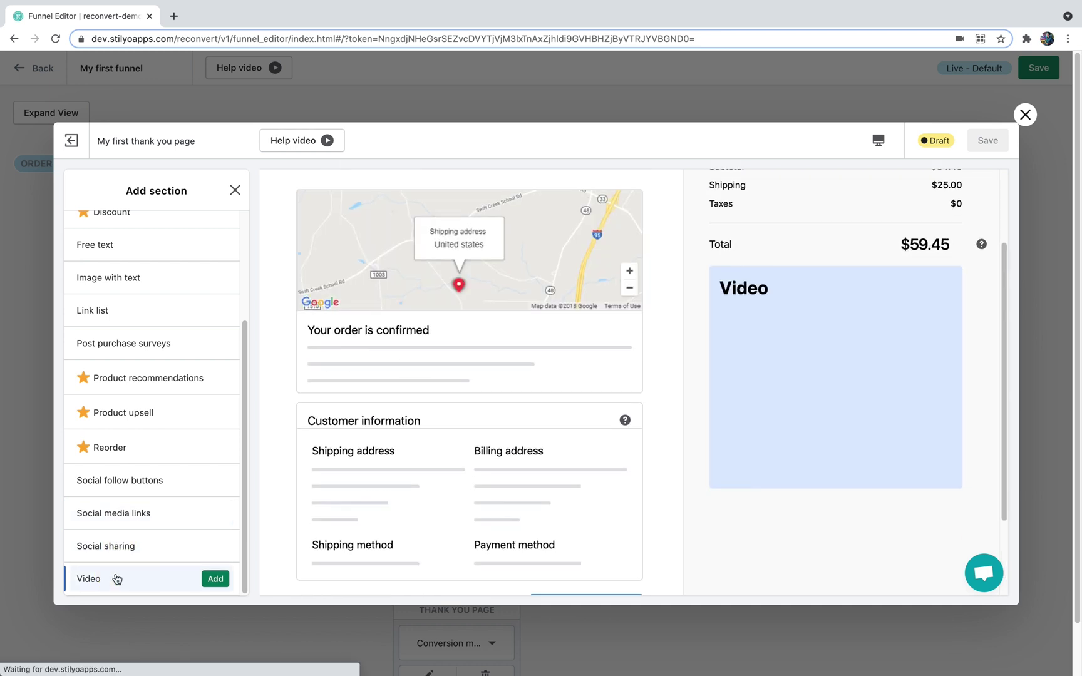
scroll(551, 328, up, 3)
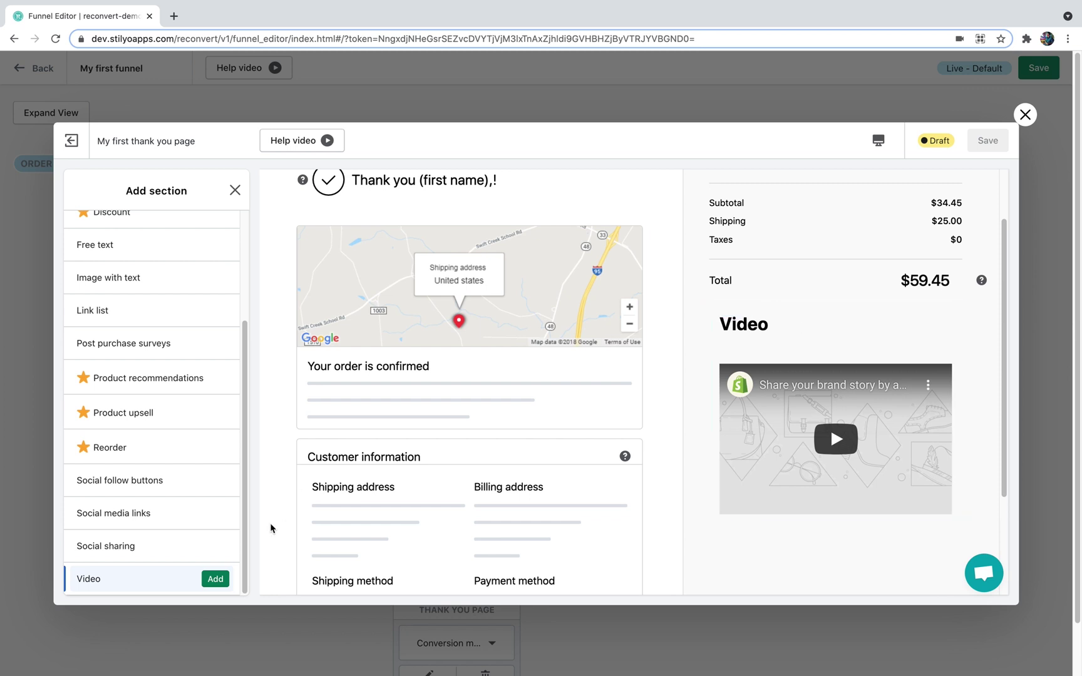
click(216, 580)
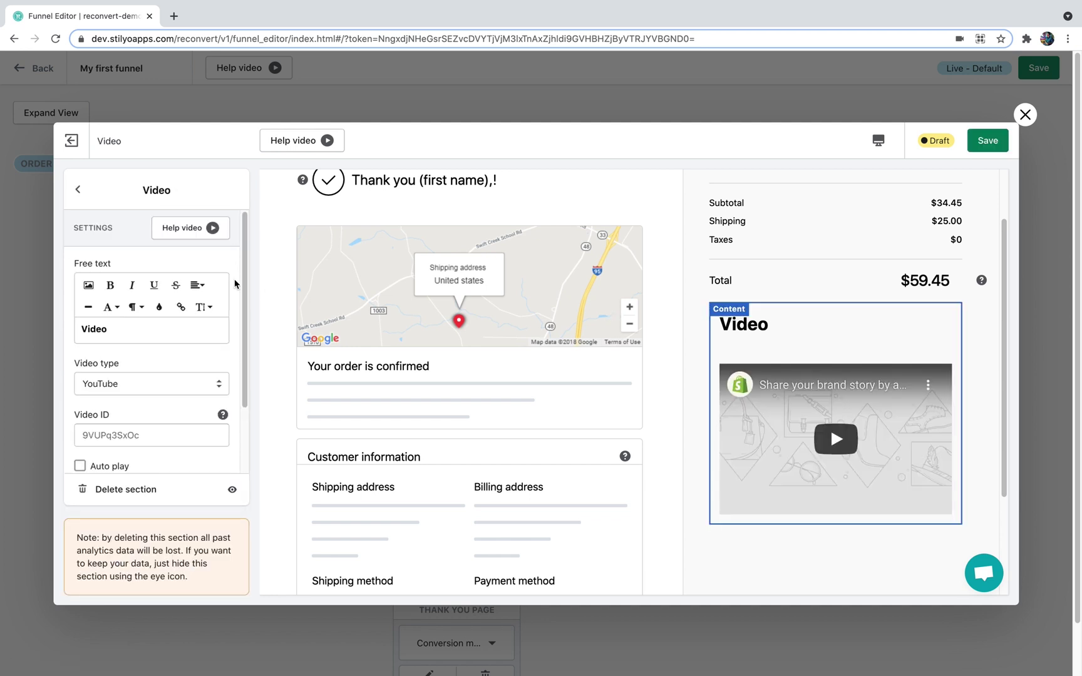
click(180, 233)
scroll(680, 261, down, 3)
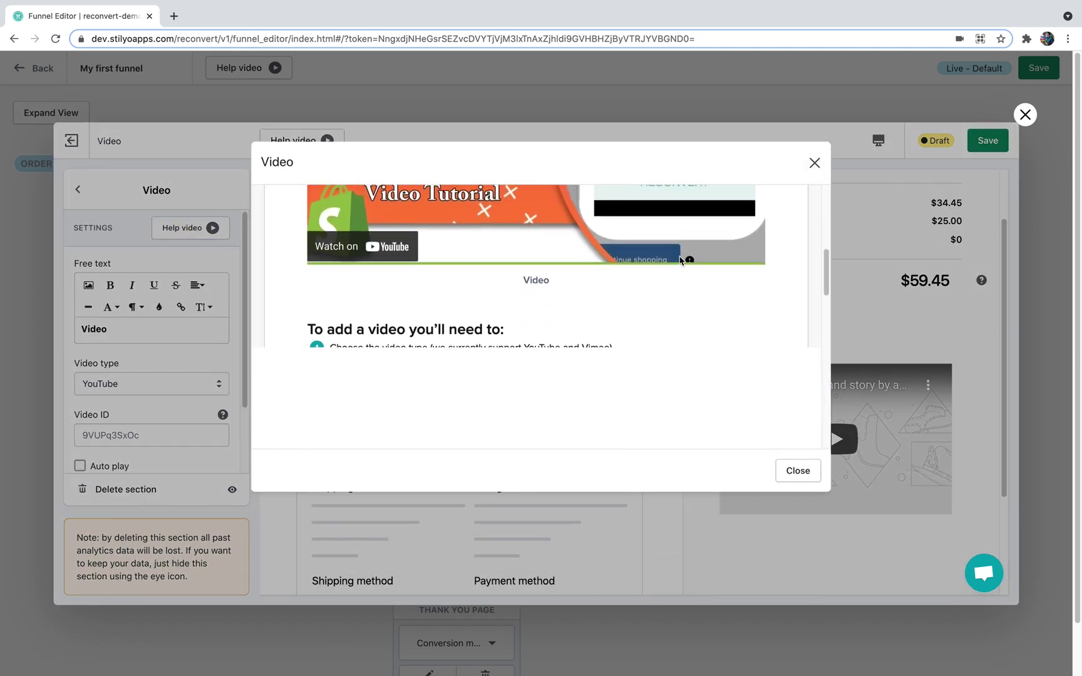
scroll(680, 261, down, 10)
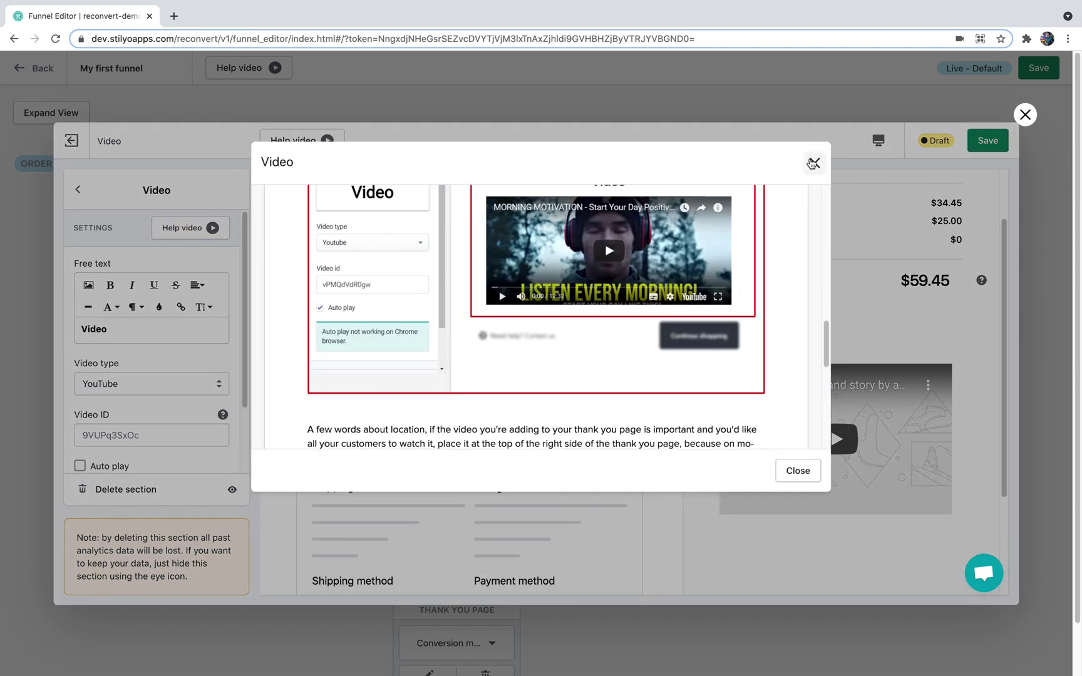
click(813, 163)
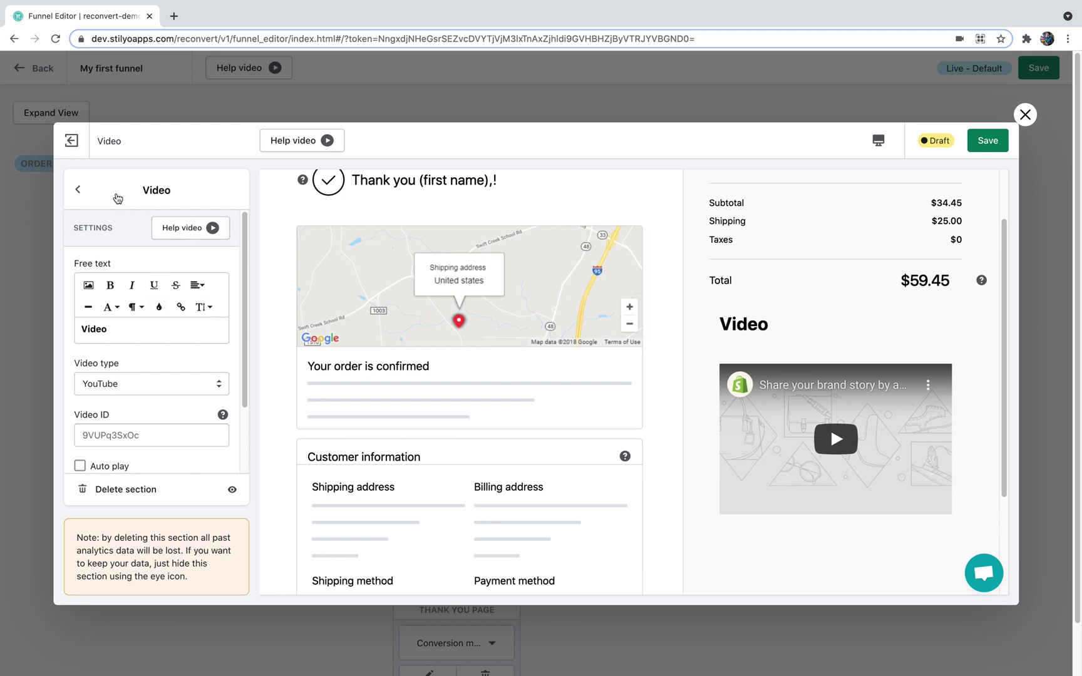
Edit the video caption, replacing the word 'Video' with 'This is', and return to the sections.
click(139, 337)
double_click(139, 337)
text(This is)
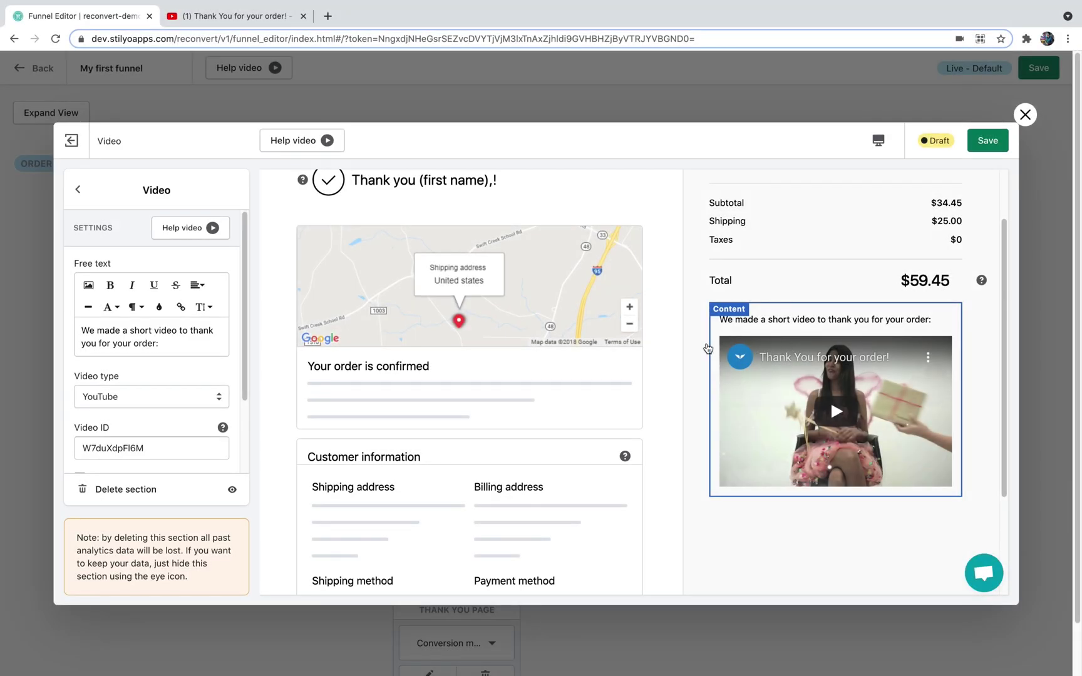
click(78, 189)
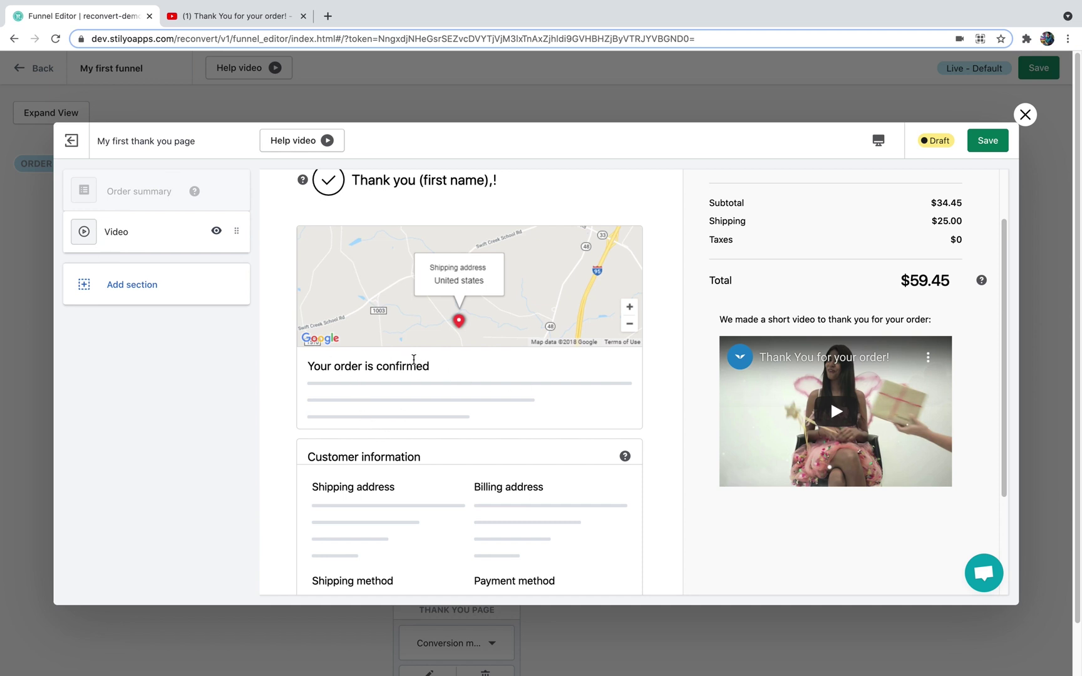
Add a Product recommendations section to the Left Area from the section list.
click(70, 141)
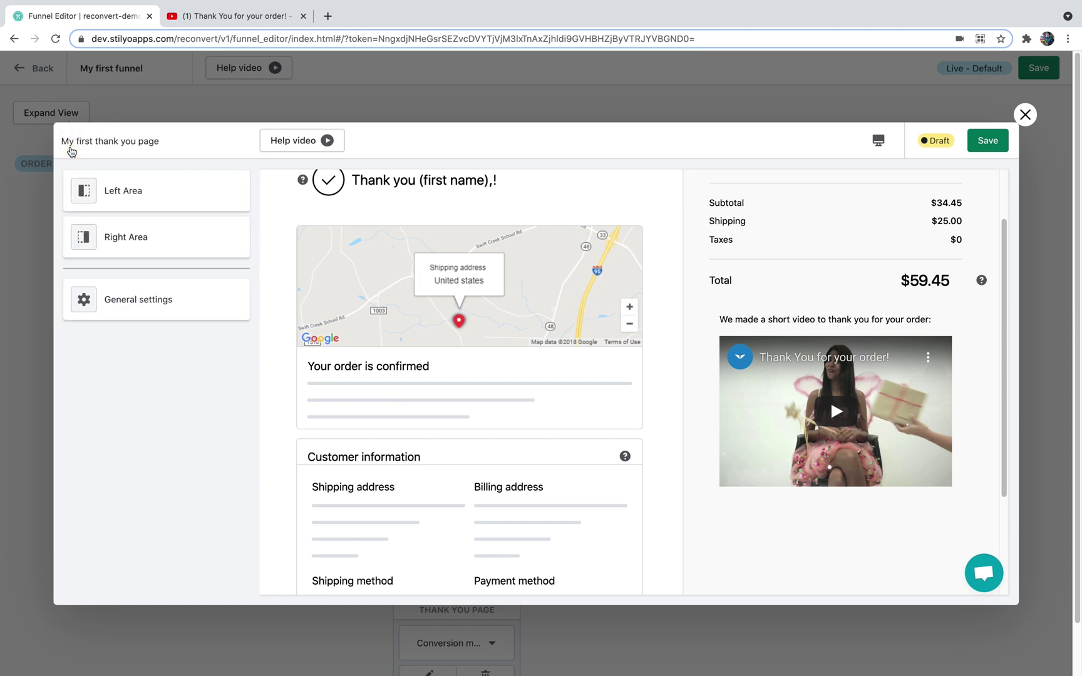
click(119, 192)
click(121, 285)
scroll(119, 285, down, 5)
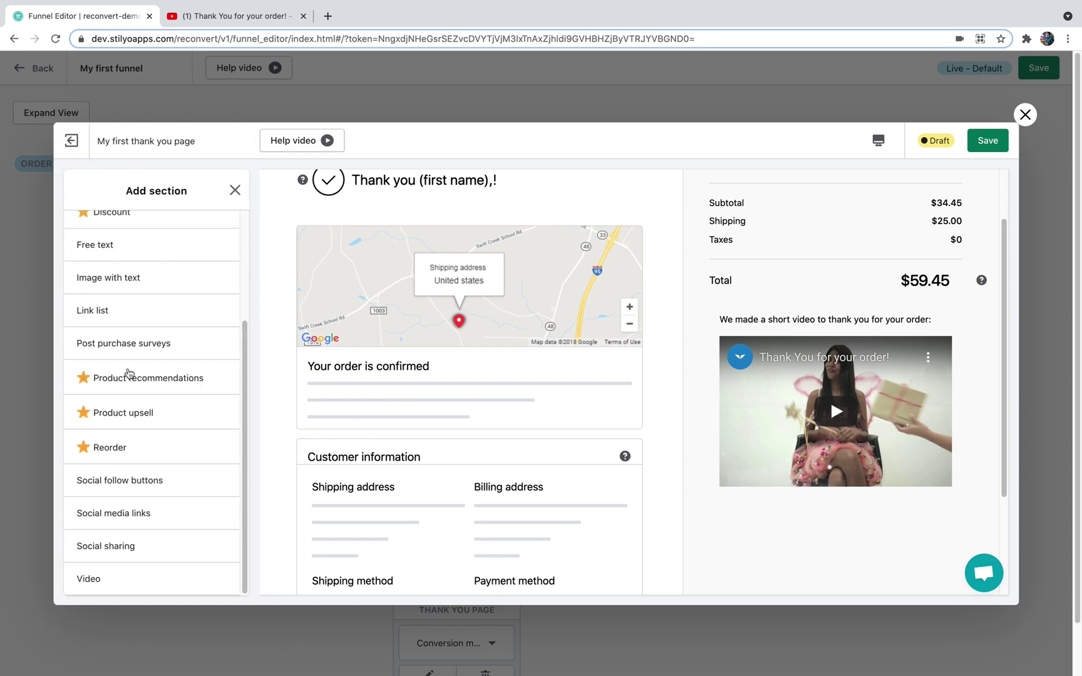
click(215, 378)
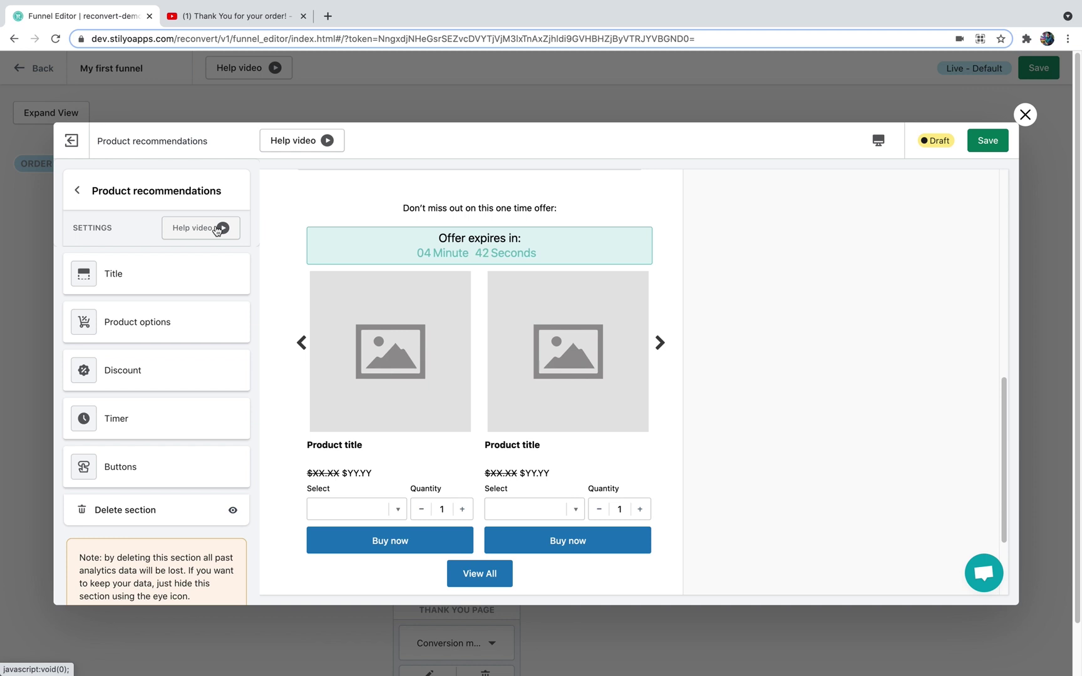
click(231, 515)
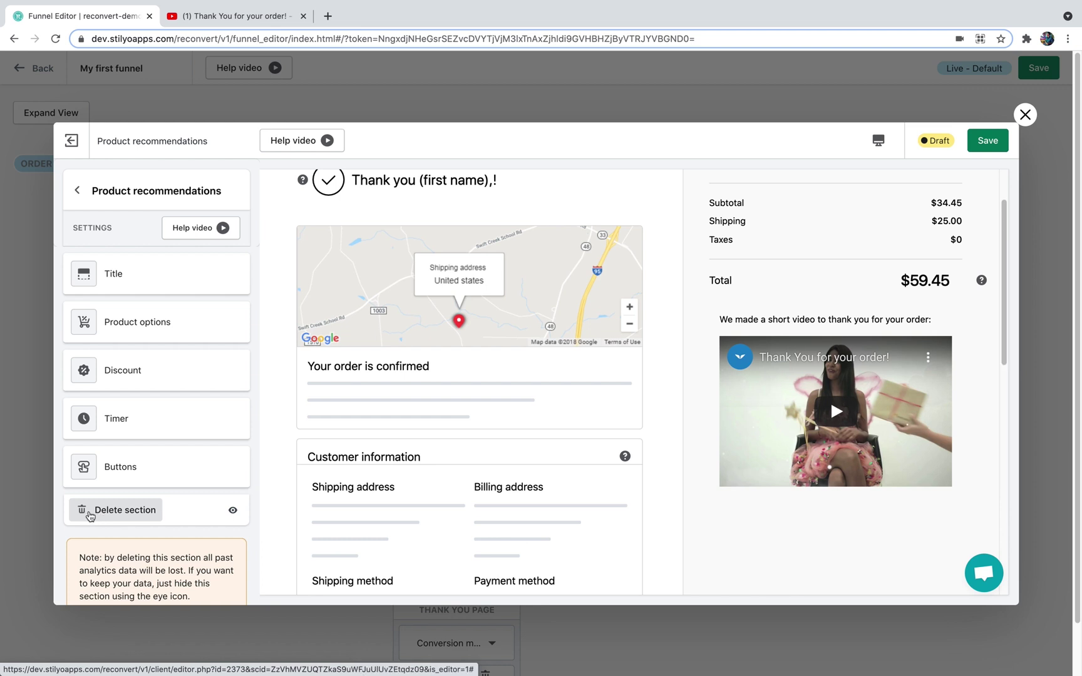
scroll(527, 417, down, 10)
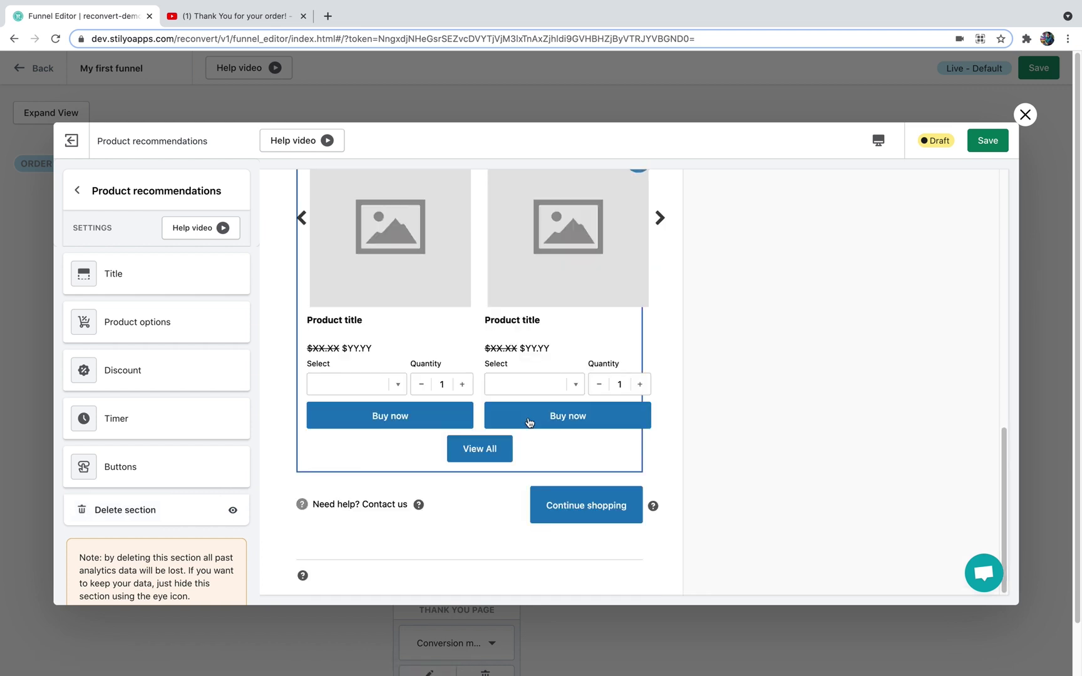
scroll(402, 340, up, 2)
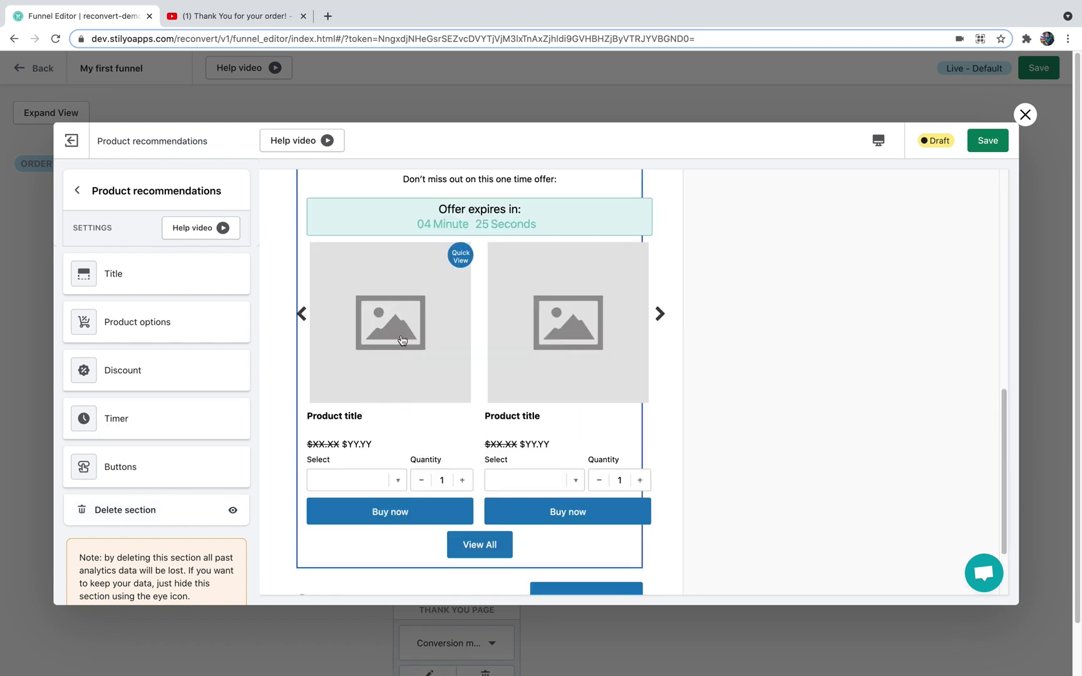
scroll(402, 340, up, 1)
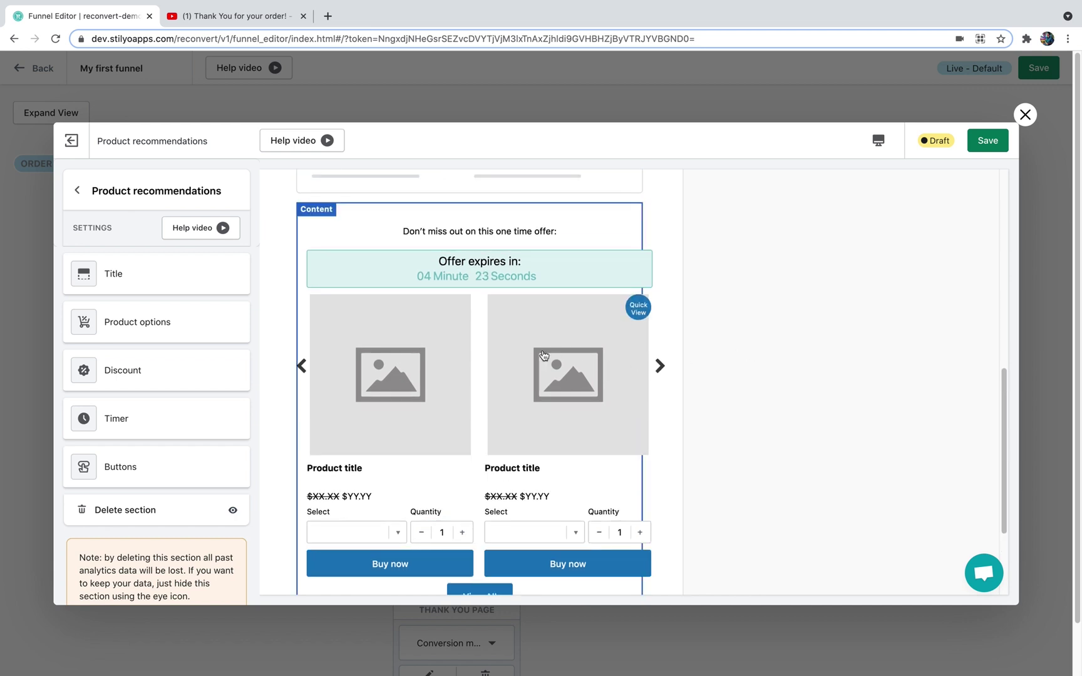
scroll(544, 356, up, 4)
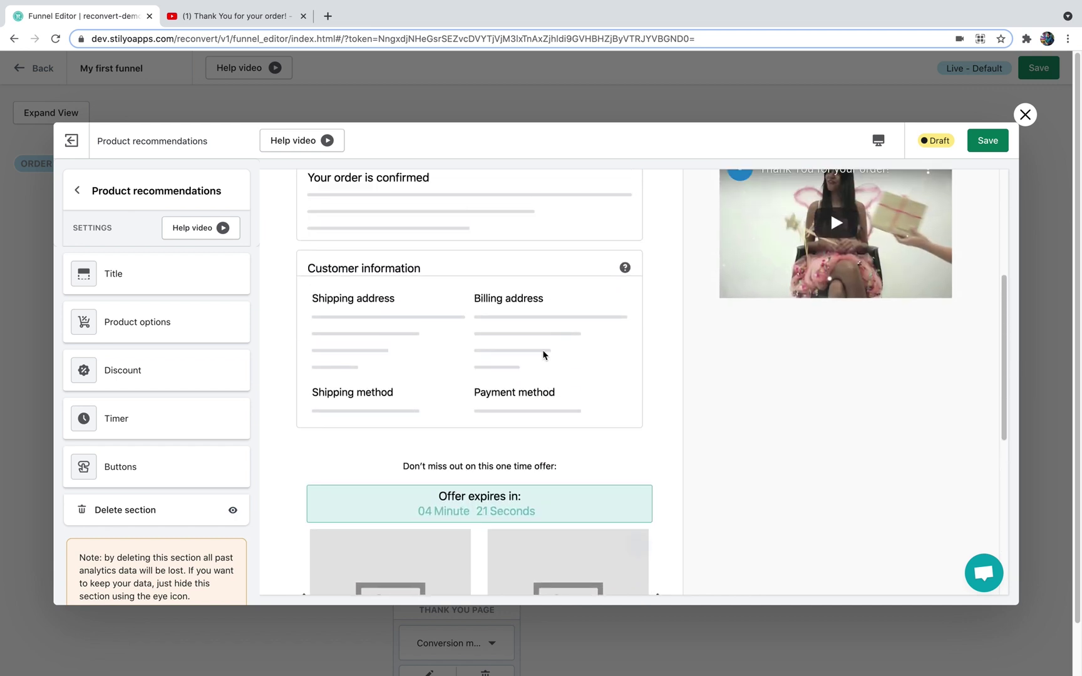
scroll(543, 356, up, 3)
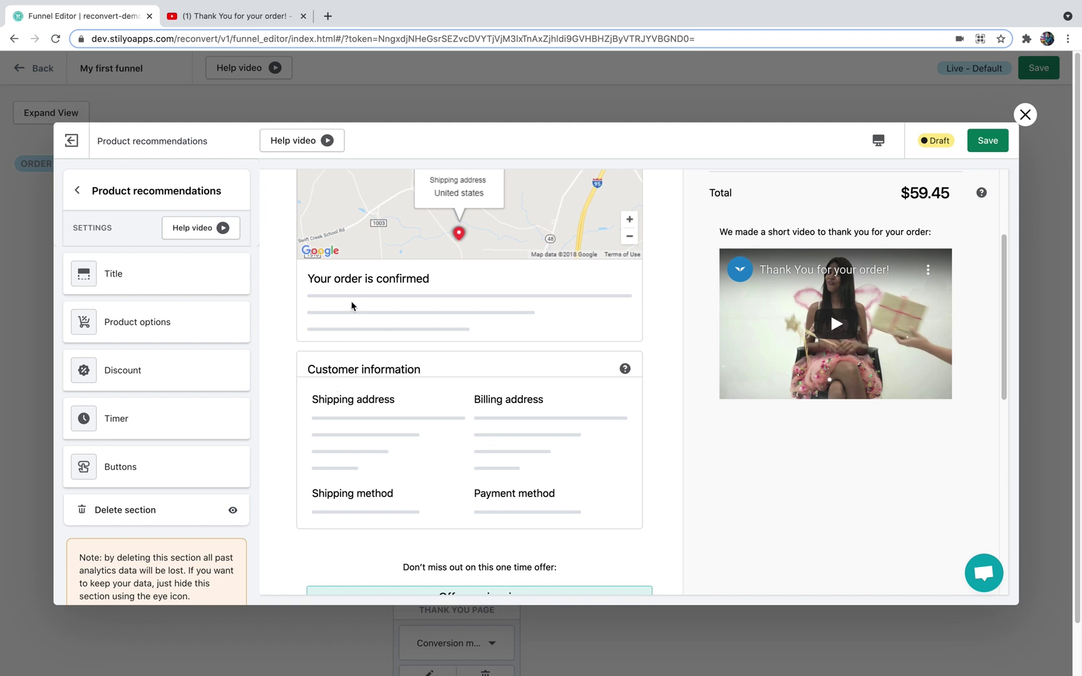
Drag Product recommendations above Customer information in the Left Area's section list.
click(77, 190)
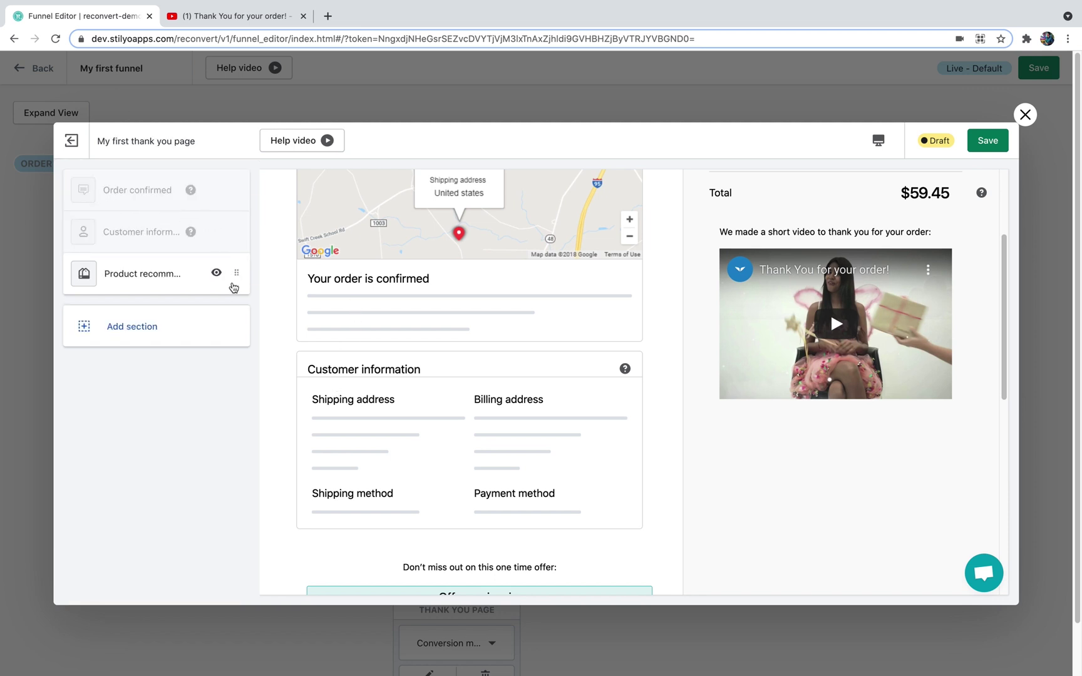
drag(238, 275, 237, 231)
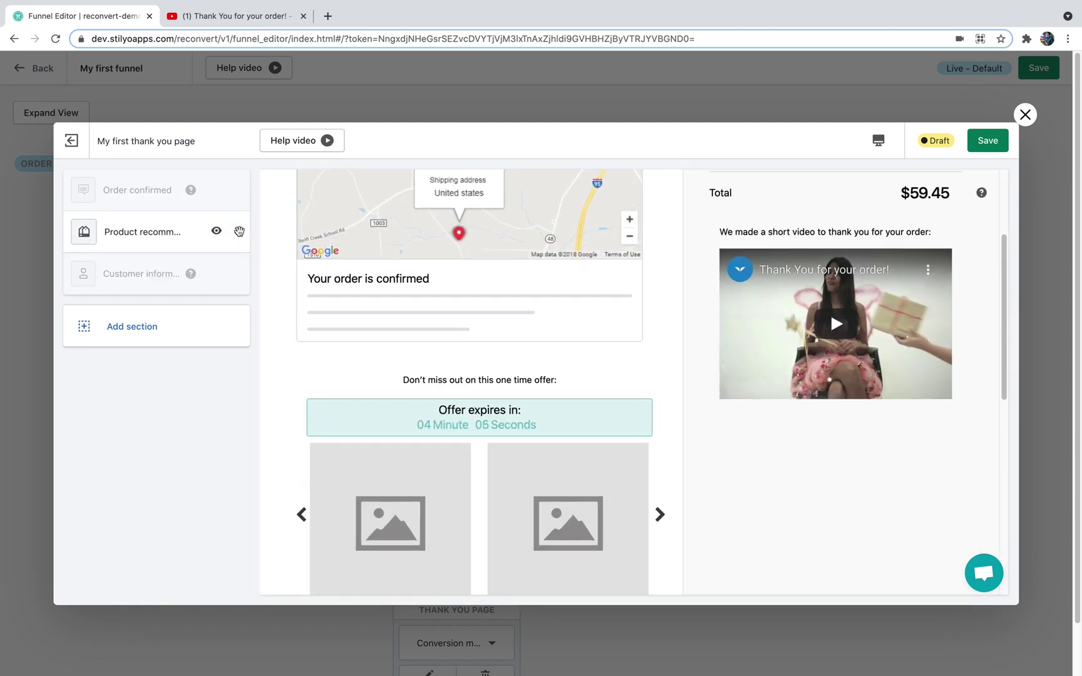
scroll(386, 310, up, 3)
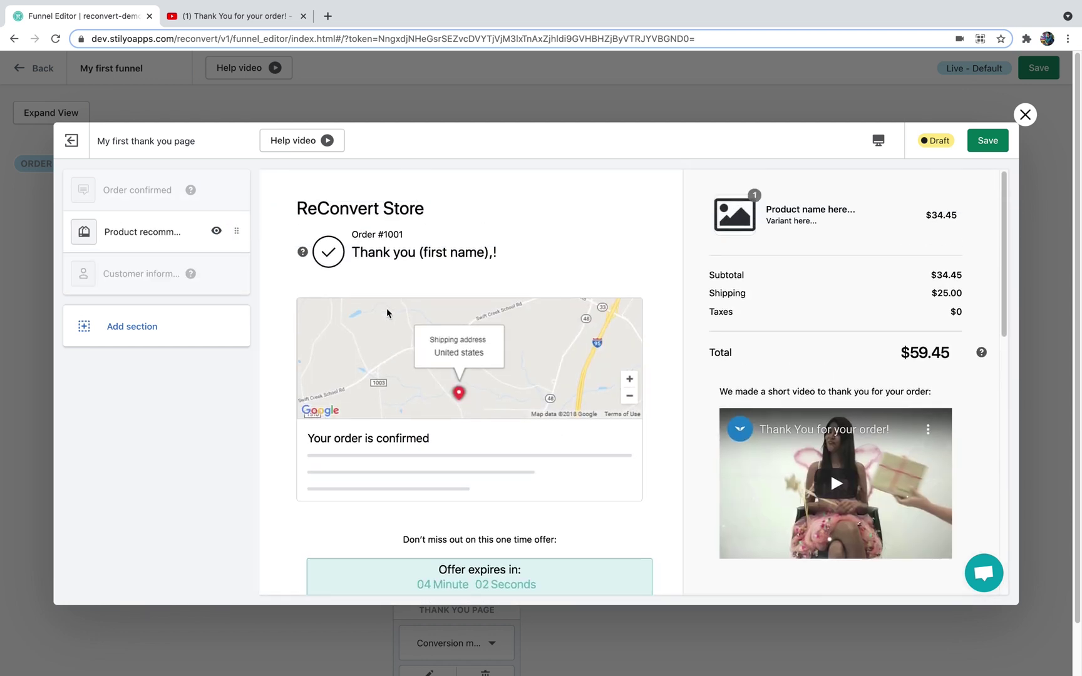
scroll(387, 307, down, 5)
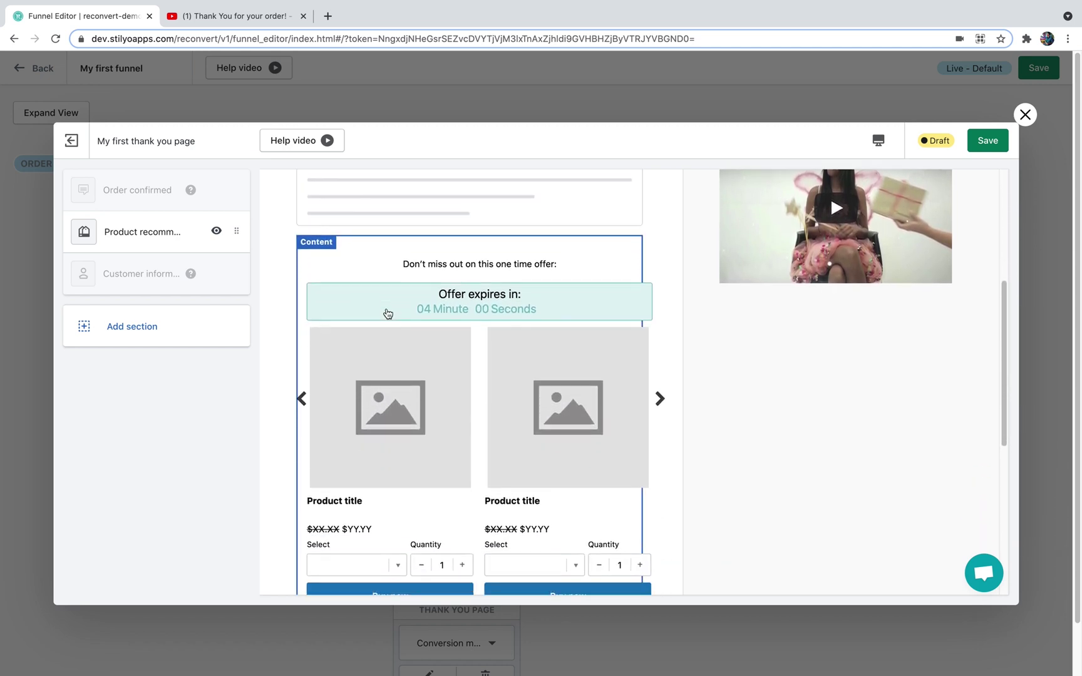
scroll(386, 313, down, 2)
scroll(387, 313, up, 5)
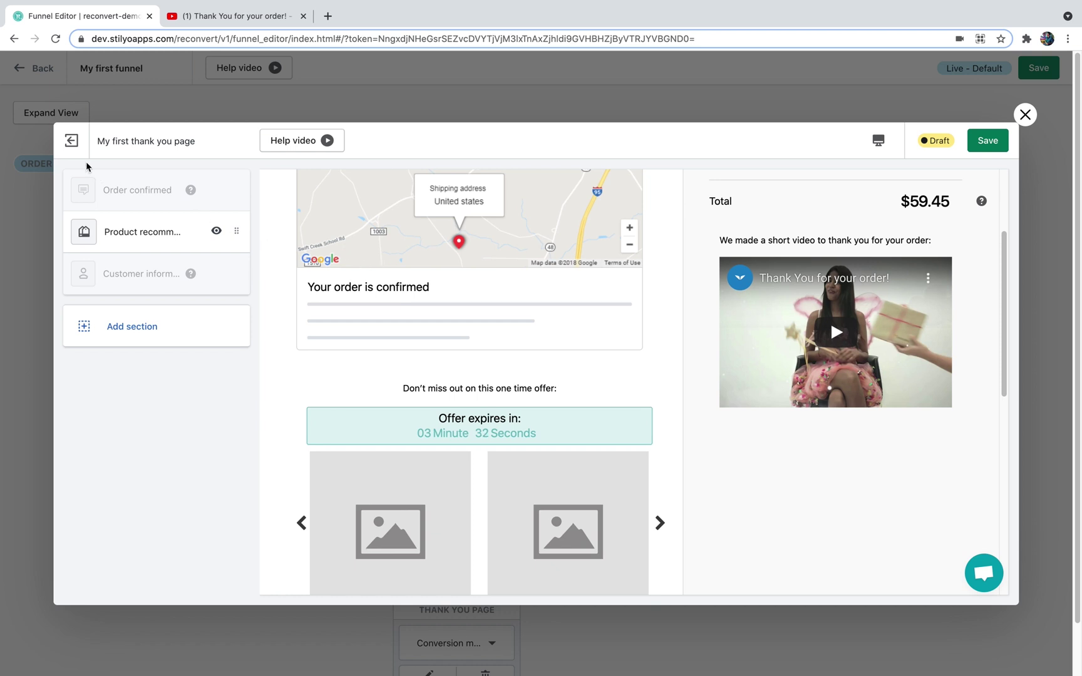
Open General settings' Pop-up with timer and preview the 30% OFF One-Time Offer pop-up.
click(72, 140)
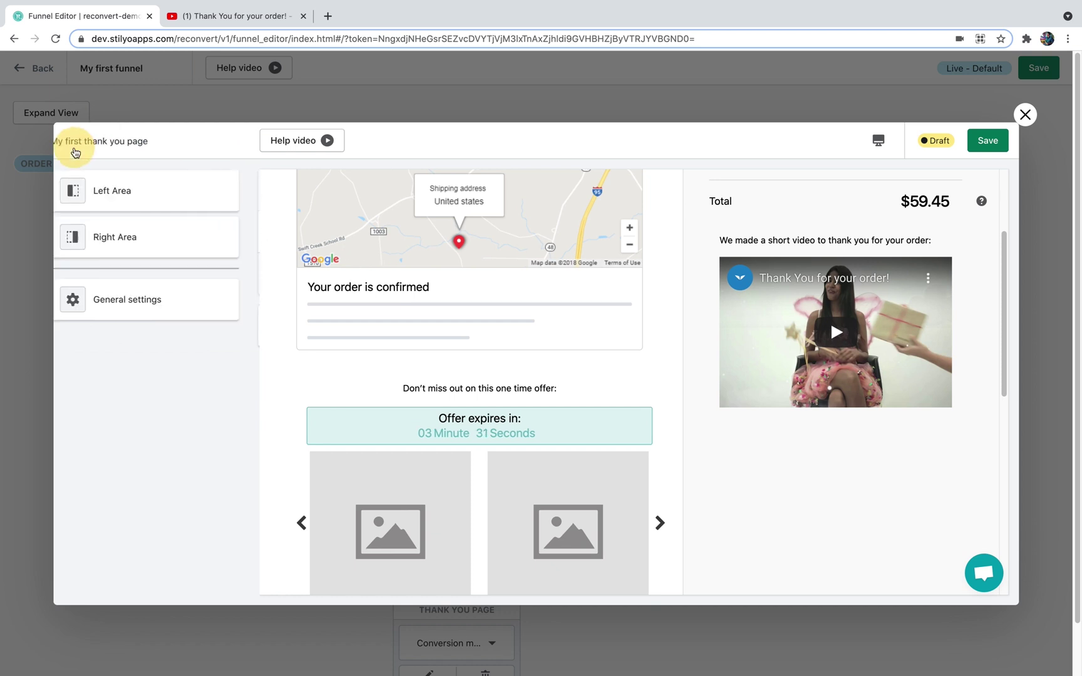
click(134, 305)
scroll(435, 343, up, 3)
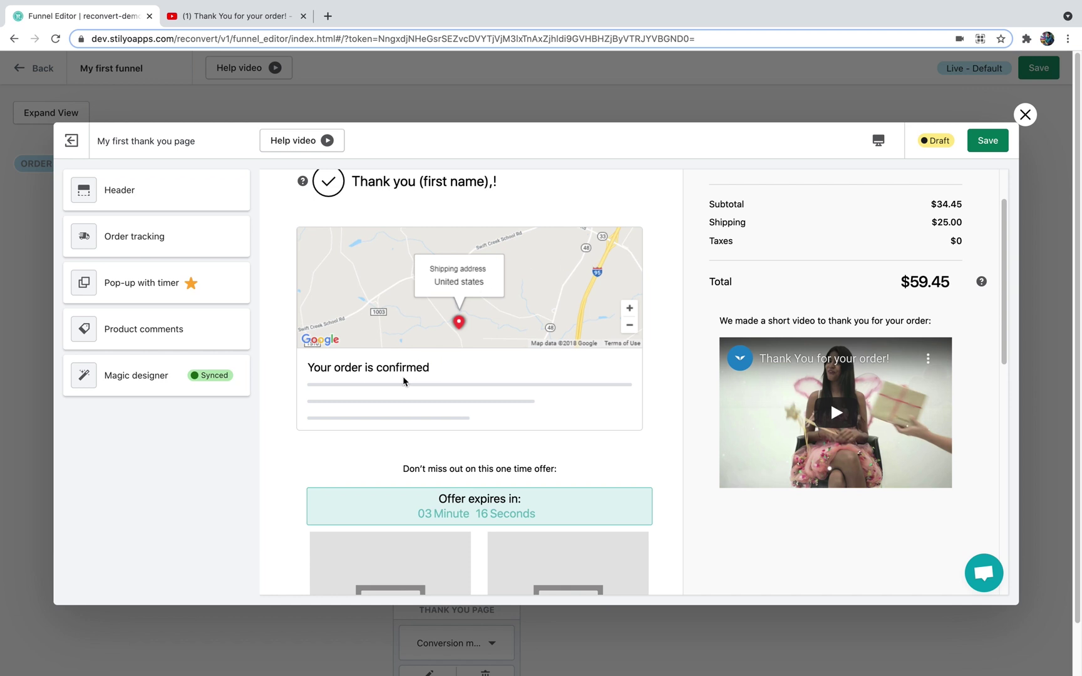
click(117, 281)
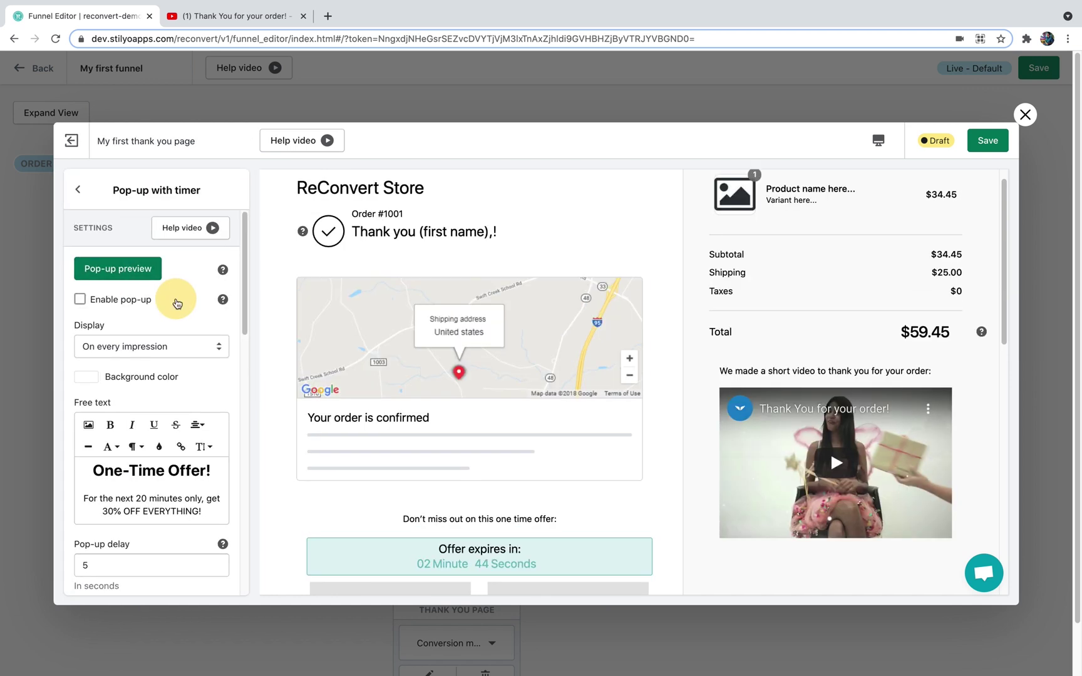
click(141, 269)
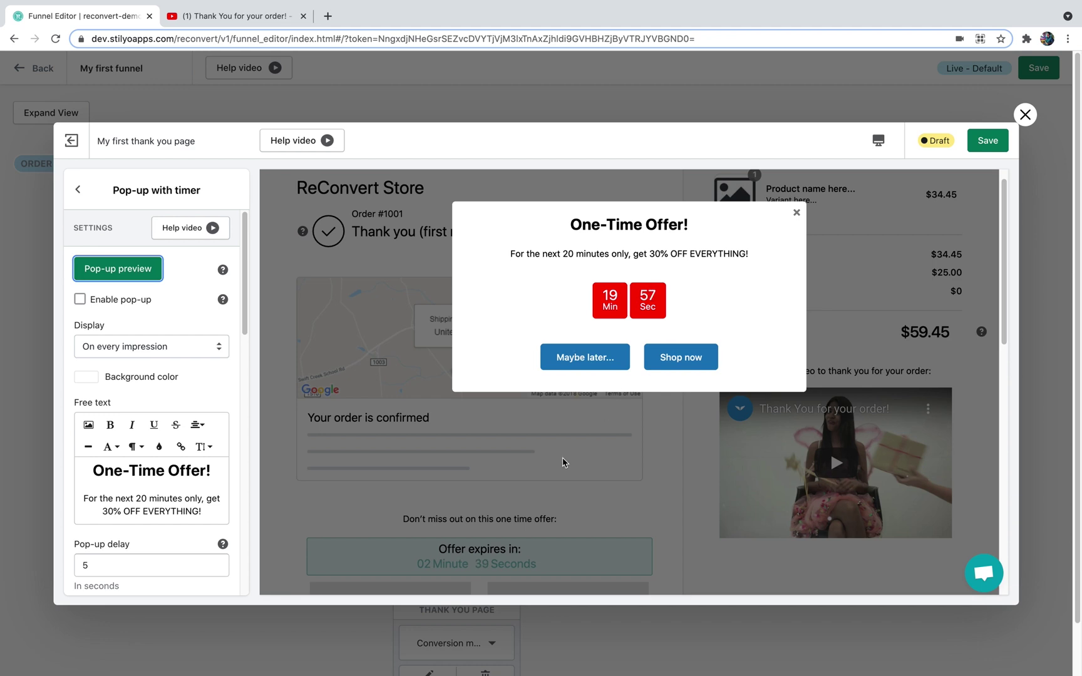
Close the pop-up preview and settings, ending on the Left Area's section list.
click(797, 213)
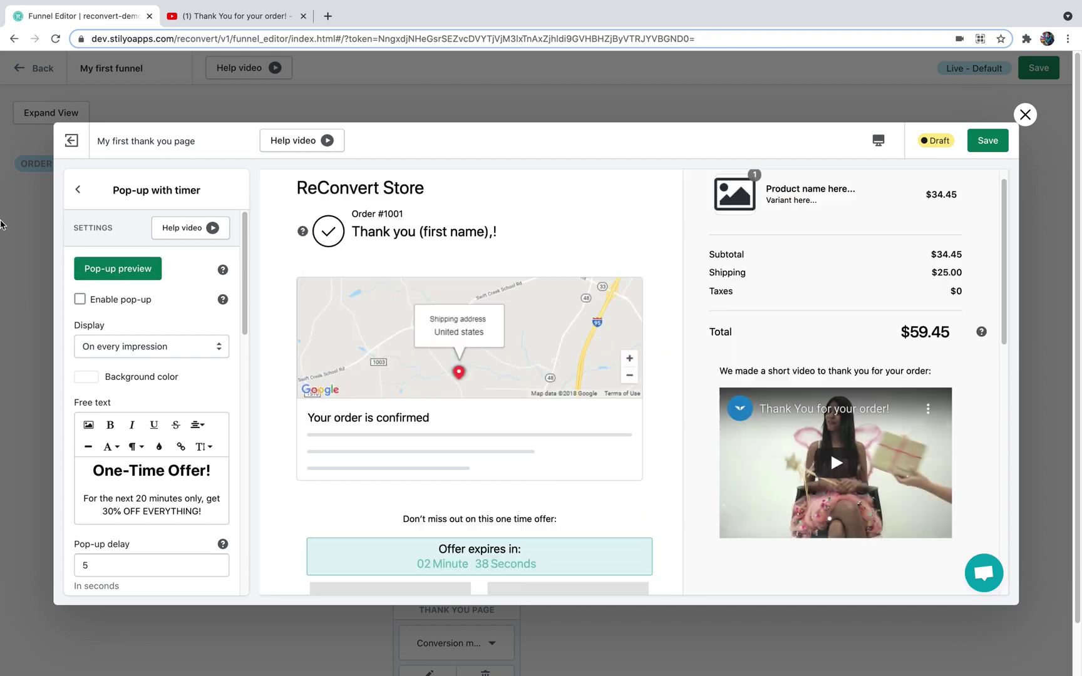
click(76, 189)
click(119, 279)
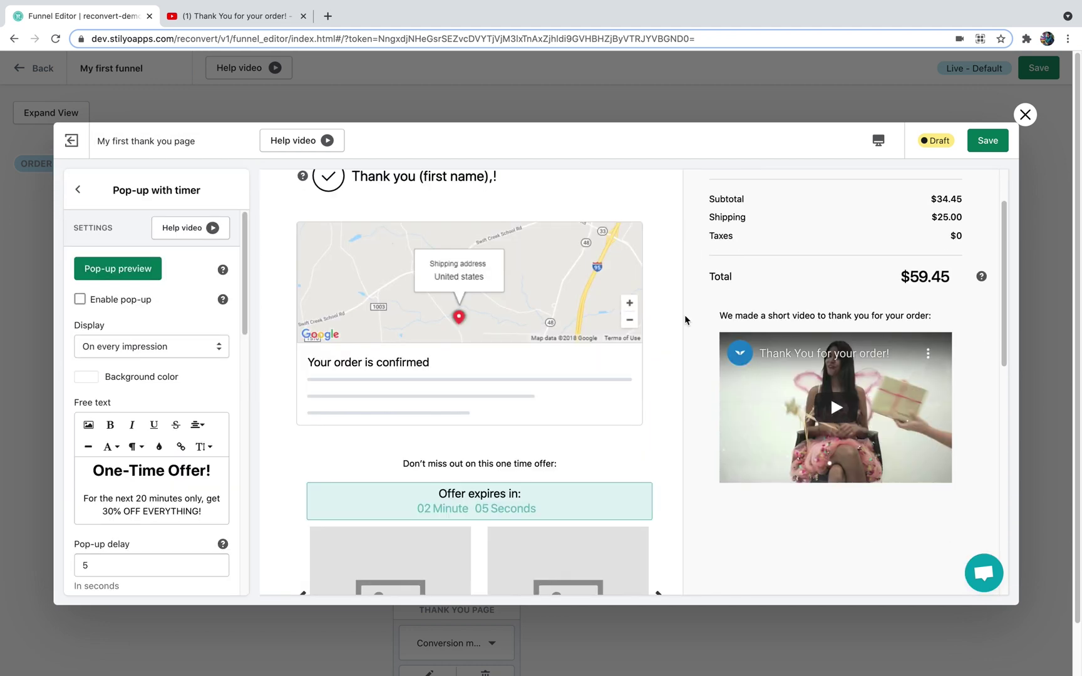
scroll(686, 315, down, 2)
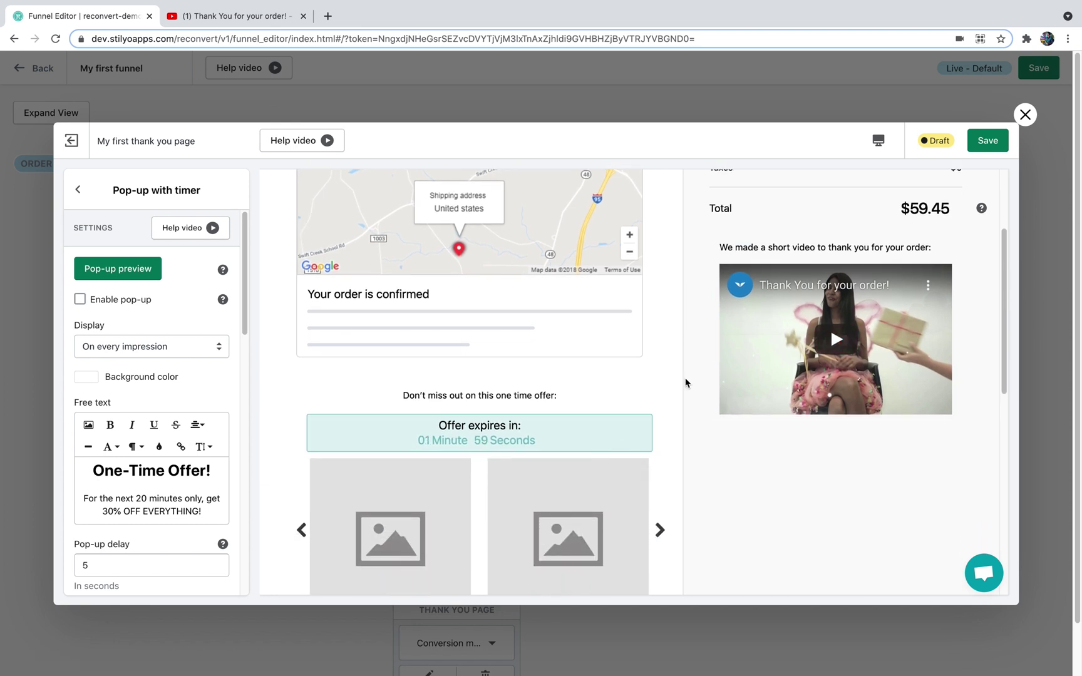
click(548, 401)
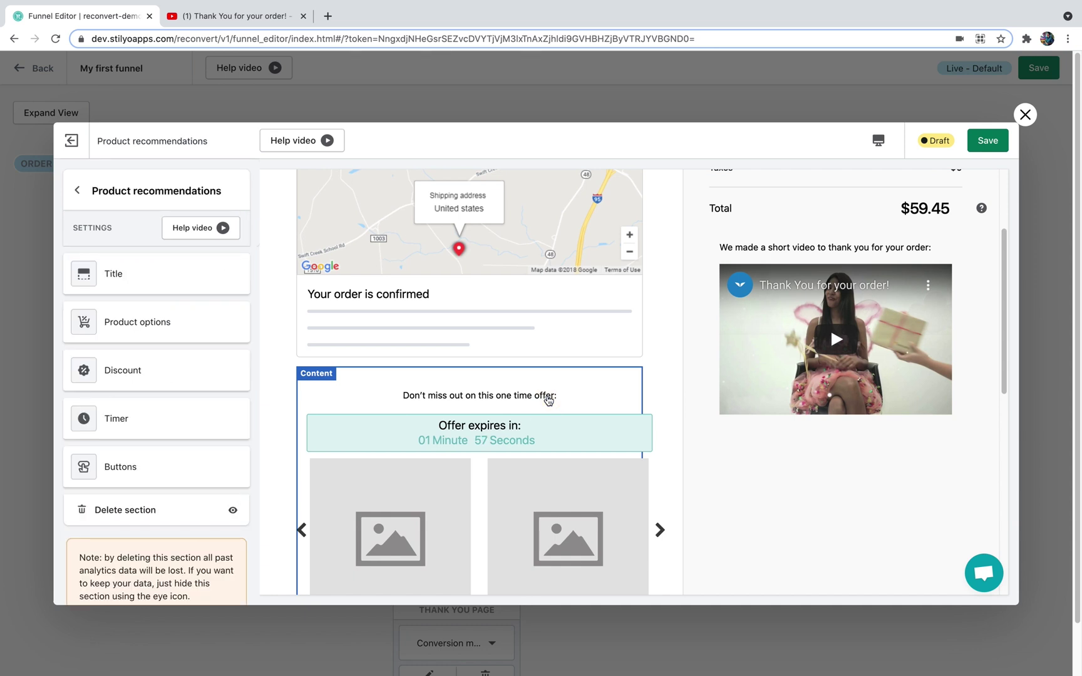
click(72, 198)
scroll(668, 287, up, 5)
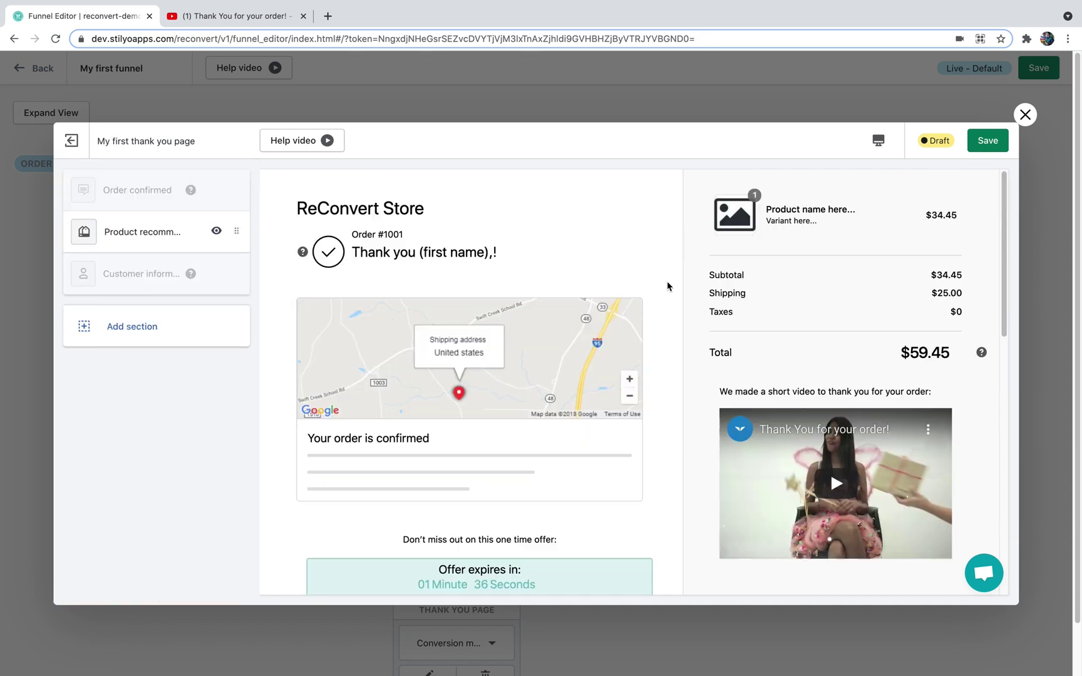
Save the thank-you page with the green Save button.
click(980, 141)
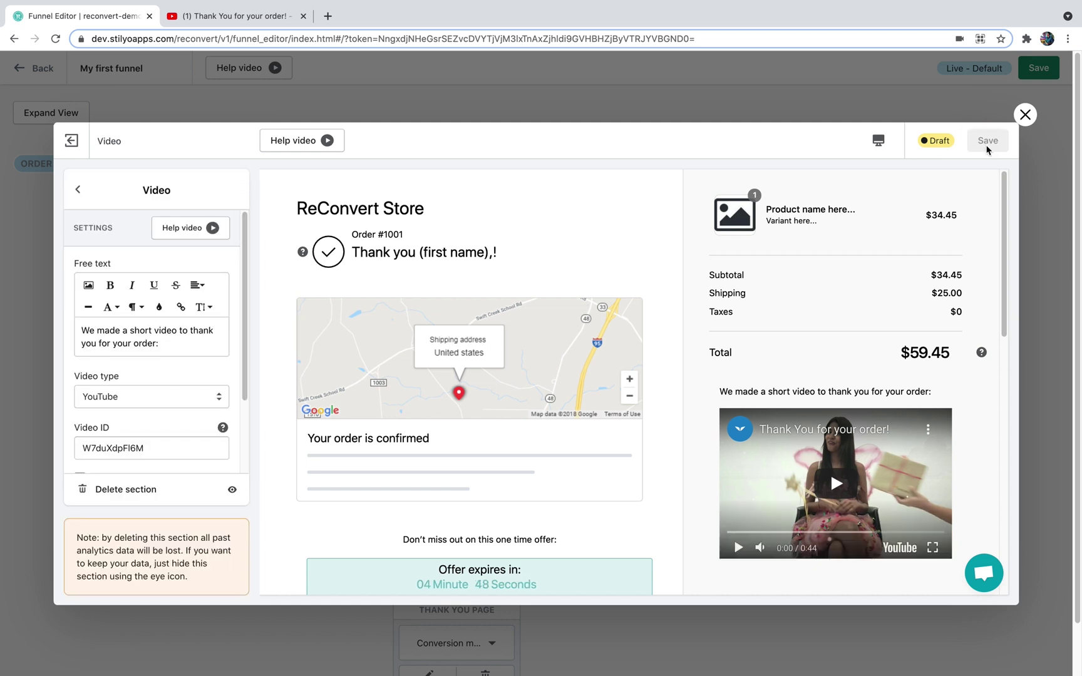